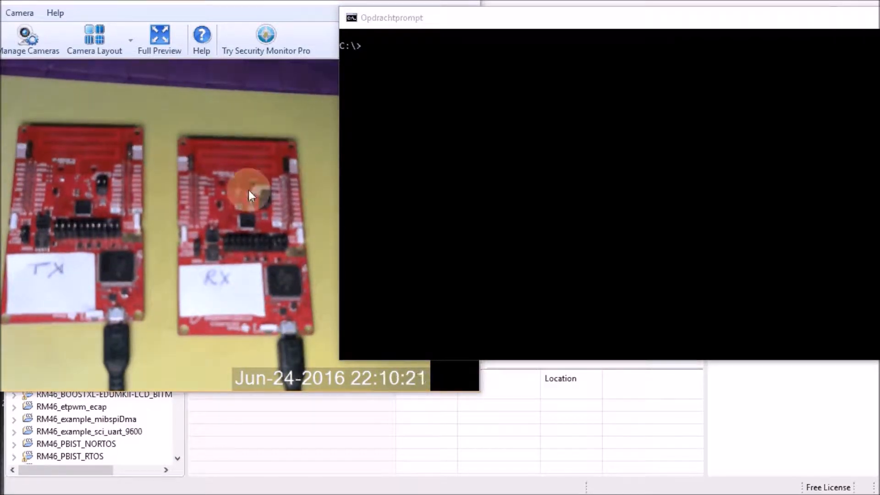
# Step: In the command prompt, change directory to C:\ti\ccsv6\ccs_base\common\uscif\xds110
pyautogui.click(97, 194)
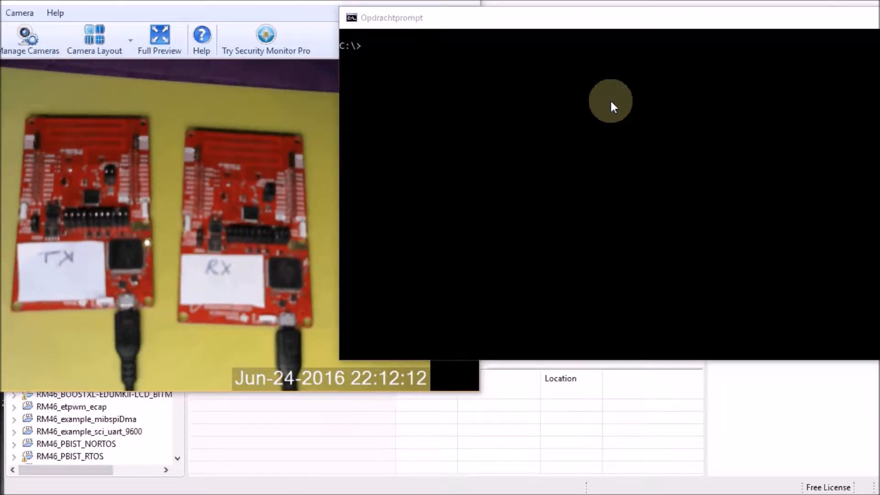
pyautogui.click(611, 101)
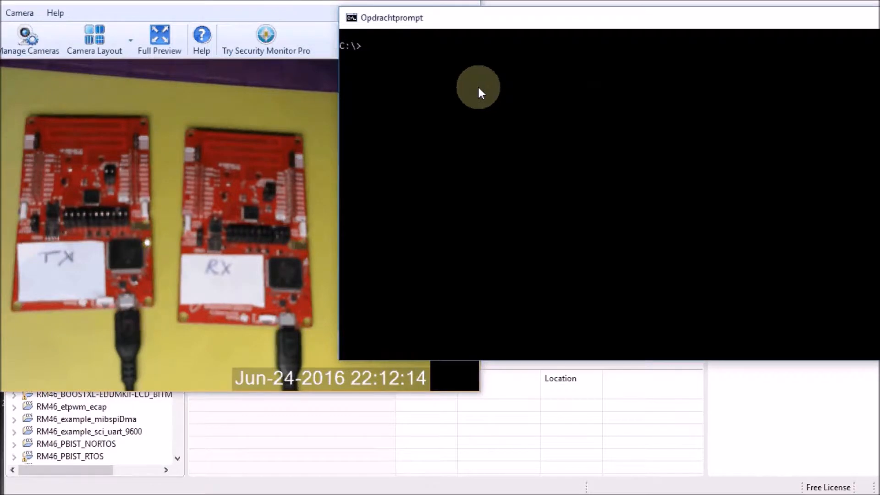
pyautogui.write('cd C:\\ti\\ccsv6\\ccs_base\\common\\uscif\\xds110')
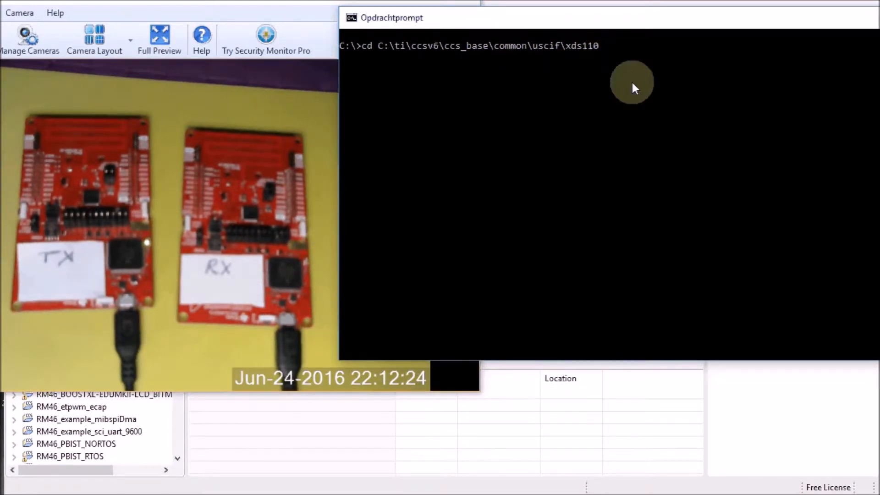
pyautogui.press('Return')
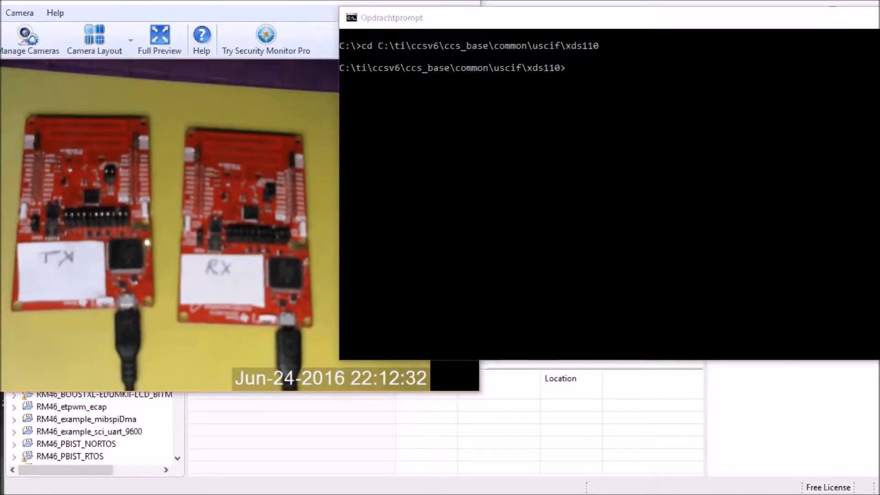
# Step: Run xdsdfu /e to list the connected XDS110 debug probes
pyautogui.click(517, 228)
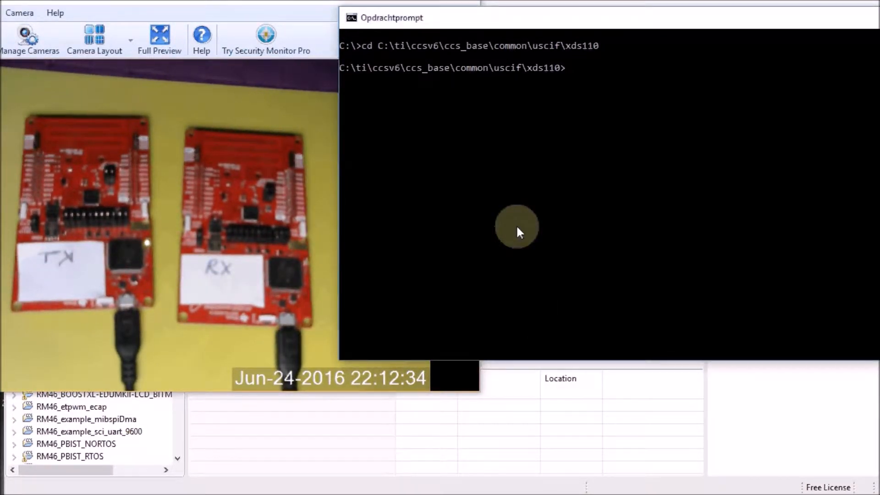
pyautogui.write('xdsdfu /e')
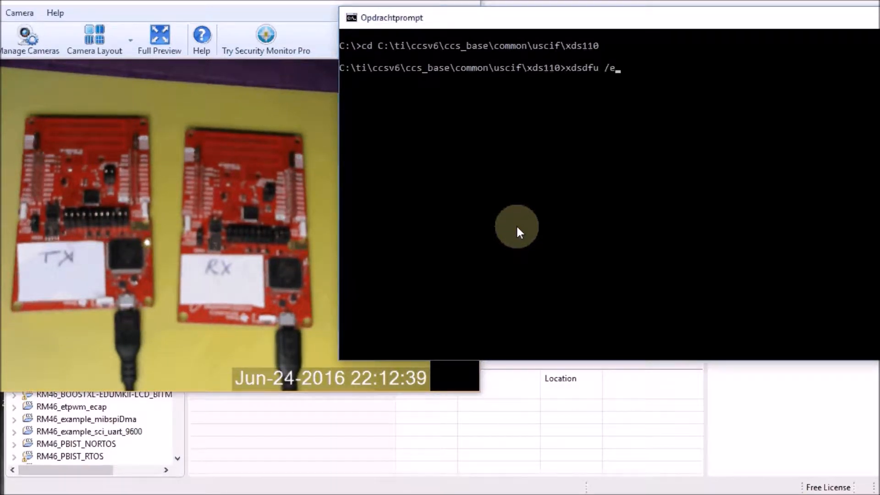
pyautogui.press('Return')
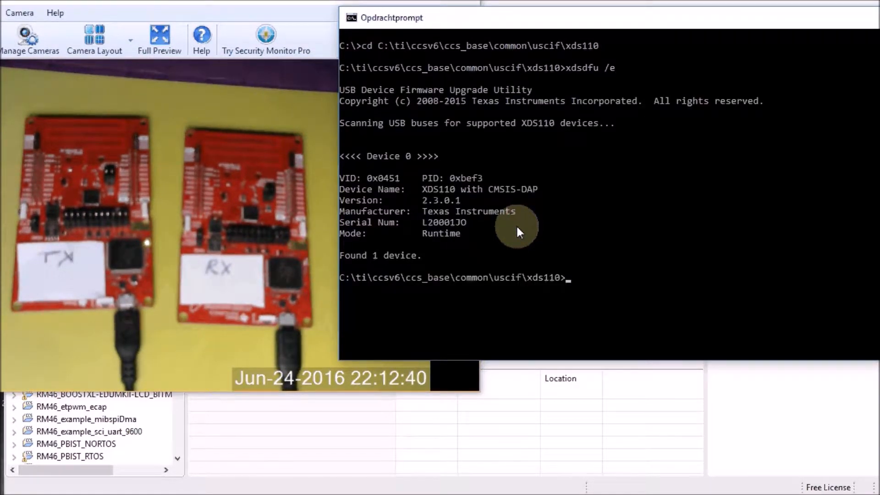
# Step: Copy the listed probe's serial number and rerun the xdsdfu /e command
pyautogui.moveTo(424, 224); pyautogui.dragTo(465, 225)
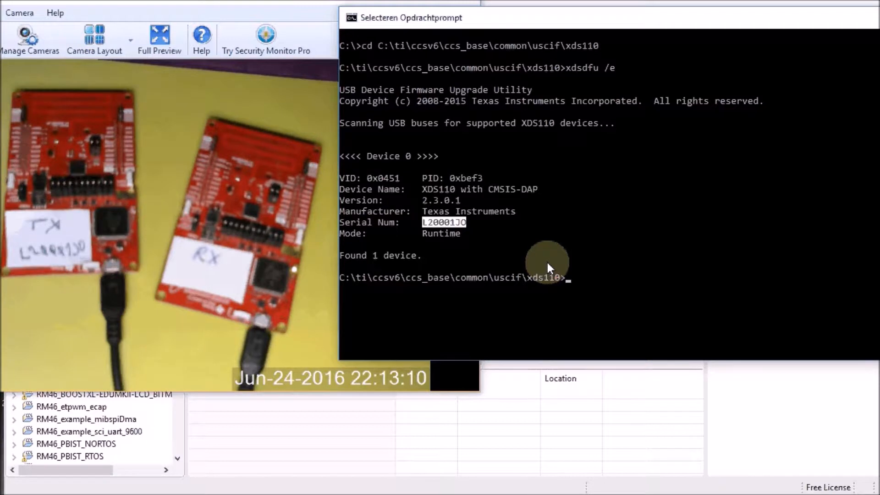
pyautogui.press('Return')
pyautogui.press('Up')
pyautogui.press('Return')
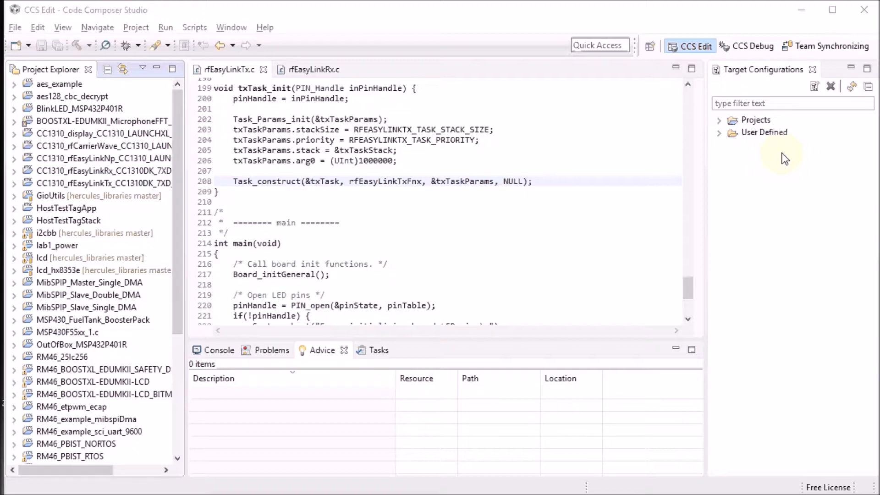
# Step: In Preferences under General > Startup and Shutdown > Workspaces, enable Prompt for workspace on startup
pyautogui.click(236, 30)
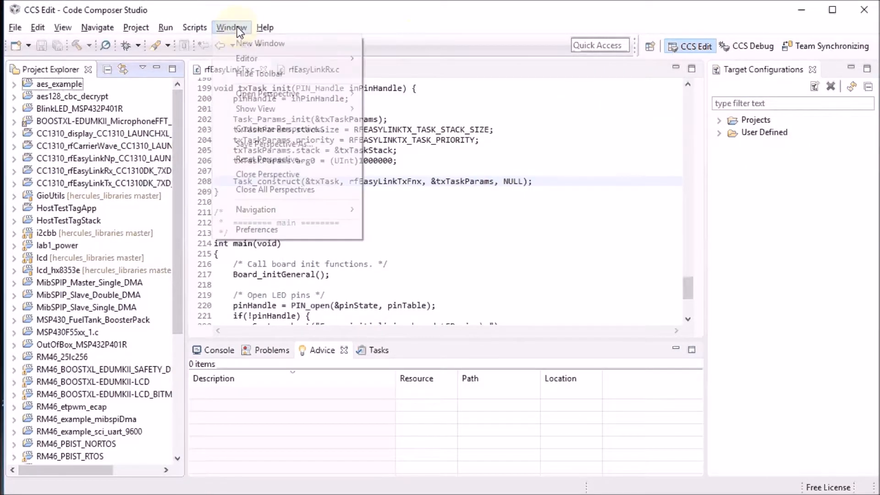
pyautogui.click(248, 230)
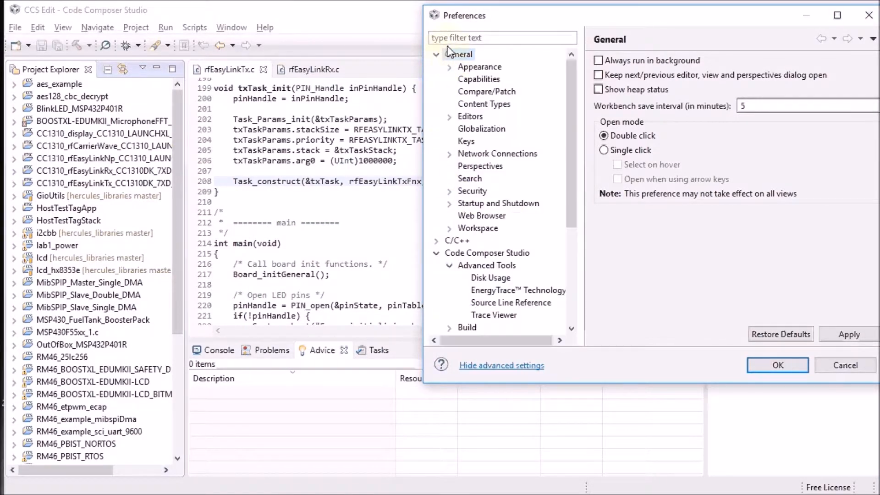
pyautogui.click(498, 203)
pyautogui.click(450, 203)
pyautogui.click(493, 215)
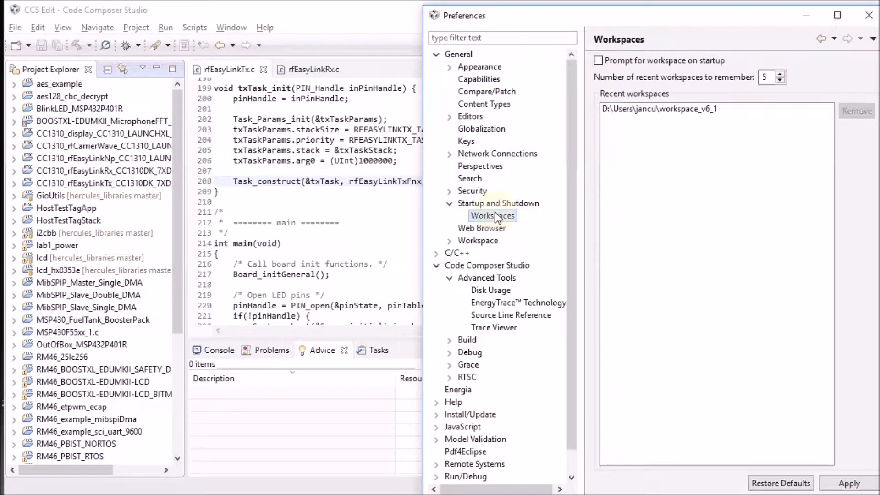
pyautogui.click(603, 60)
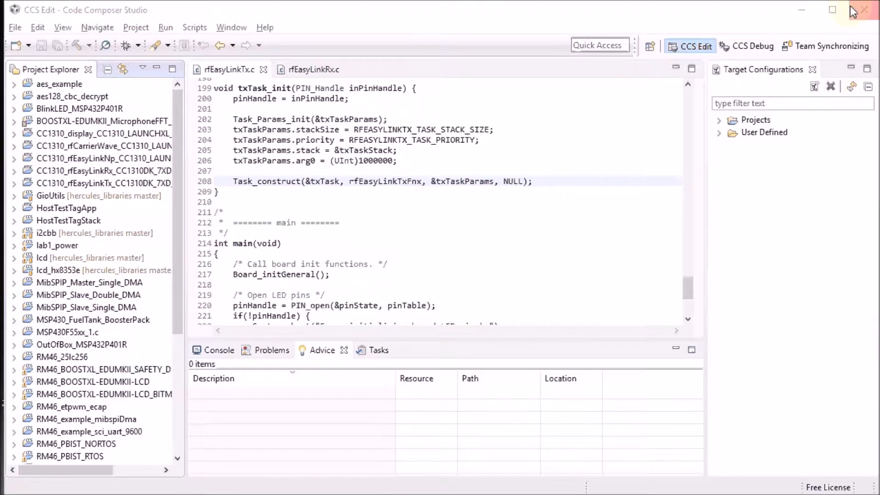
# Step: Close Code Composer Studio and relaunch Code Composer Studio 6.1.2 from the Start menu search for ccs
pyautogui.click(865, 16)
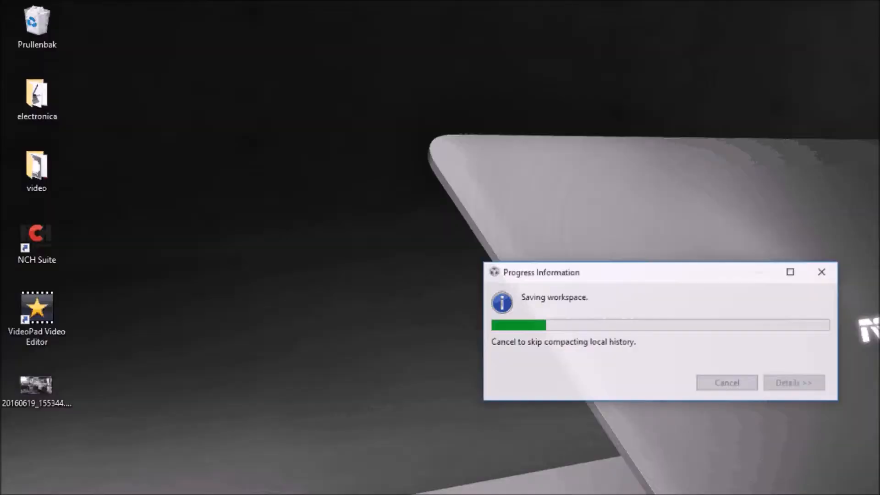
pyautogui.press('super')
pyautogui.write('ccs')
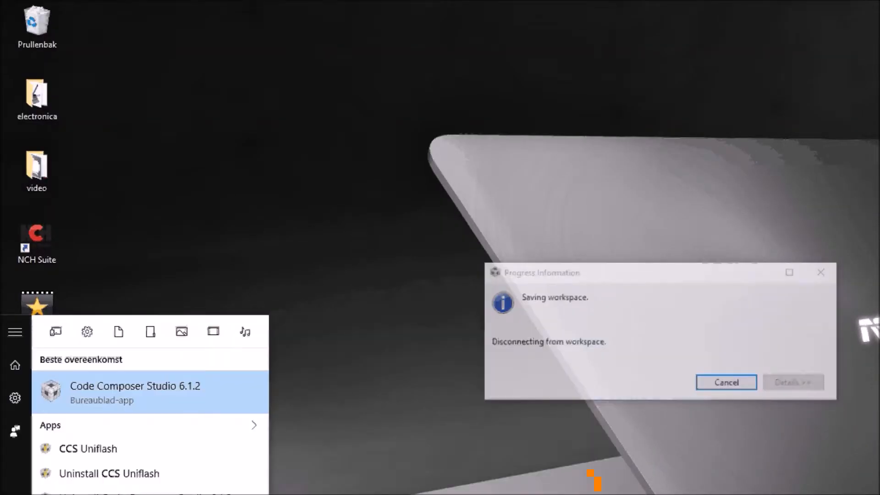
pyautogui.click(87, 403)
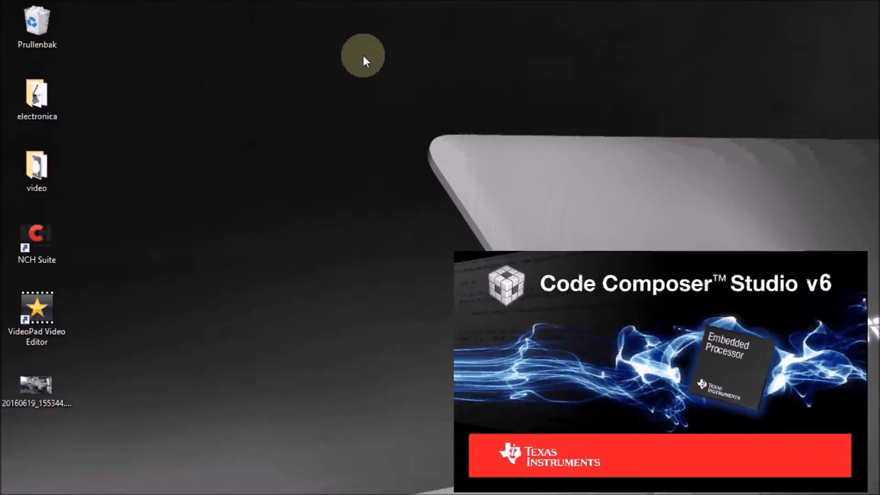
# Step: Create a new workspace folder named workspace_v6_tx in the user folder and start with it as workspace
pyautogui.moveTo(608, 248); pyautogui.dragTo(238, 68)
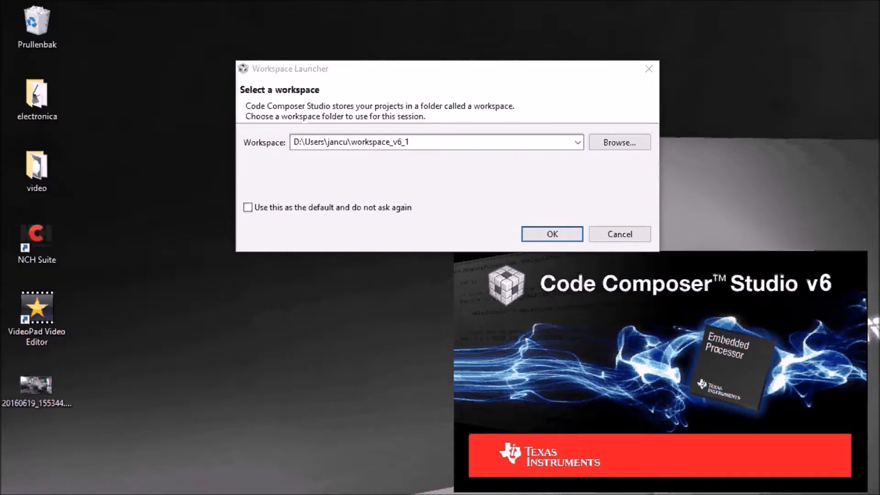
pyautogui.click(621, 143)
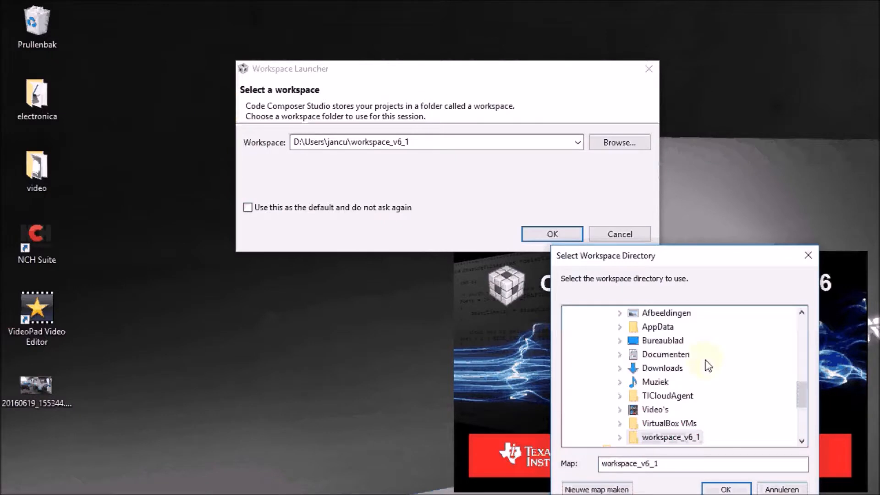
pyautogui.moveTo(800, 388); pyautogui.dragTo(796, 367)
pyautogui.click(637, 368)
pyautogui.click(610, 490)
pyautogui.moveTo(649, 466); pyautogui.dragTo(543, 452)
pyautogui.write('workspace_v6')
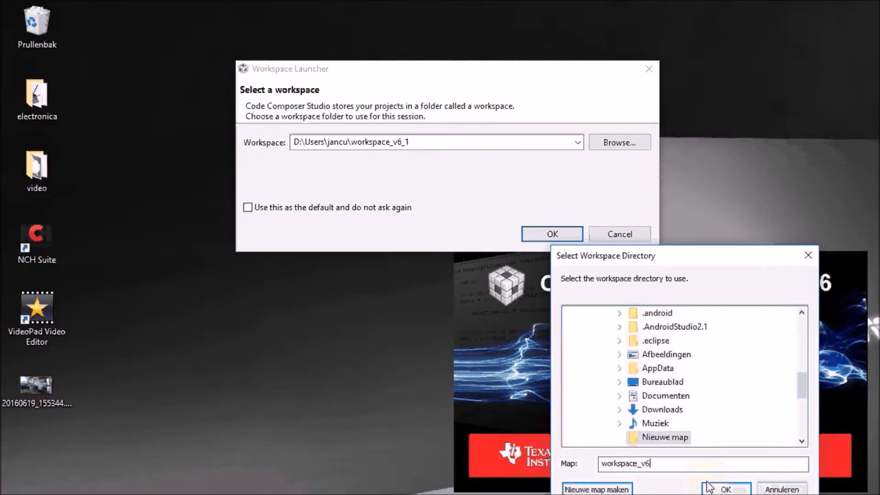
pyautogui.write('_tx')
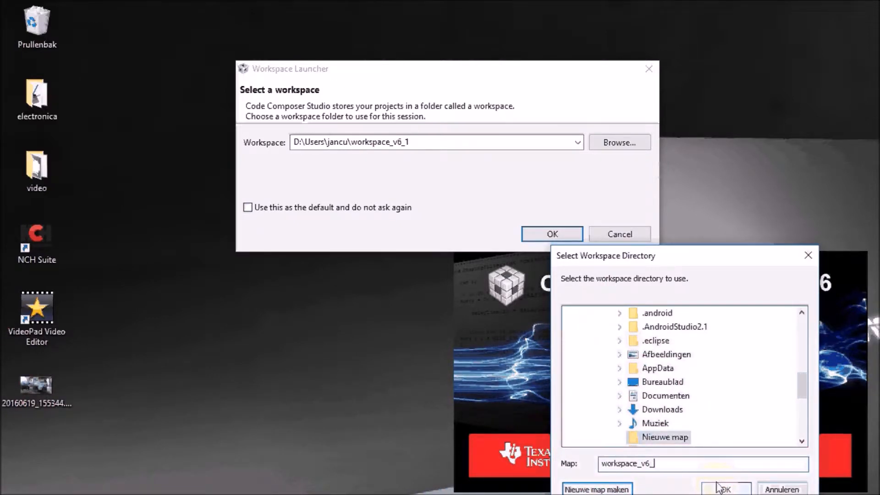
pyautogui.click(725, 490)
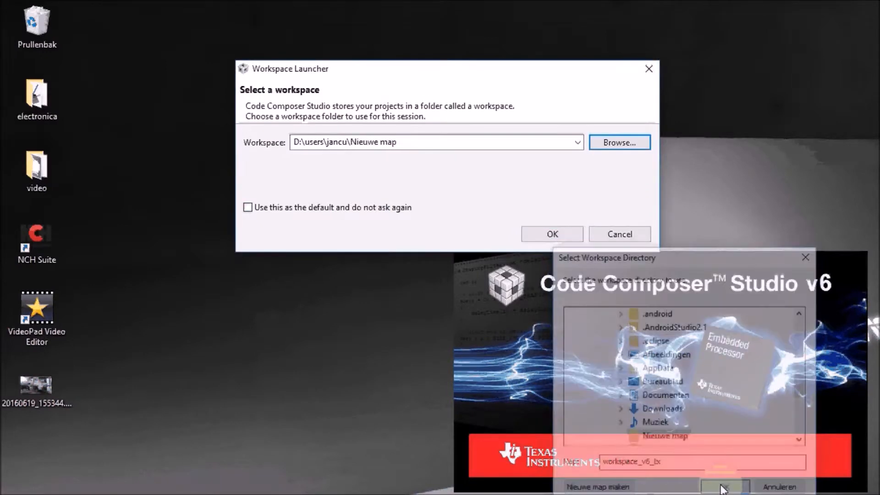
pyautogui.click(551, 234)
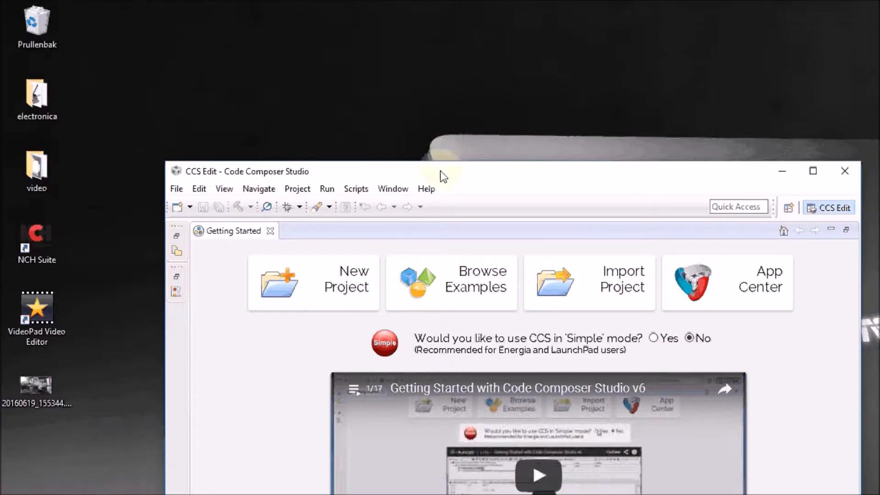
# Step: Browse examples and select TI-RTOS for CC13XX > CC1310 LaunchPad > TI Driver Examples > RF Examples > RF Packet TX
pyautogui.moveTo(441, 175); pyautogui.dragTo(287, 9)
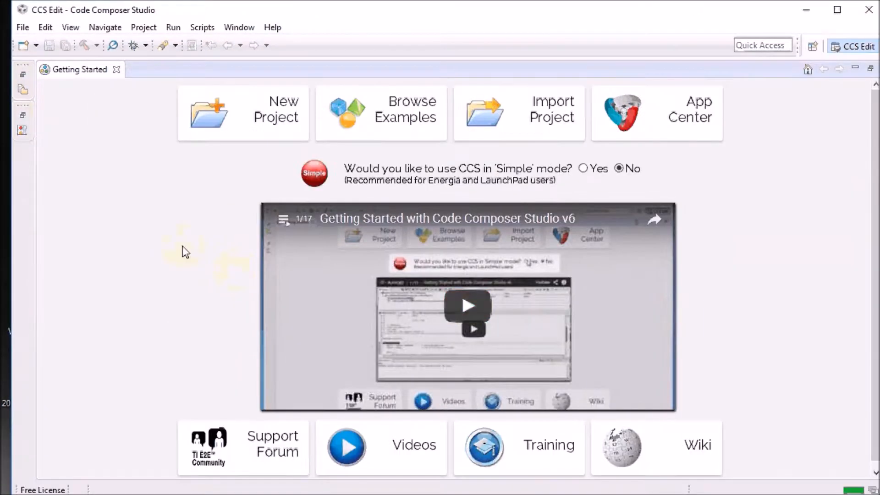
pyautogui.click(400, 130)
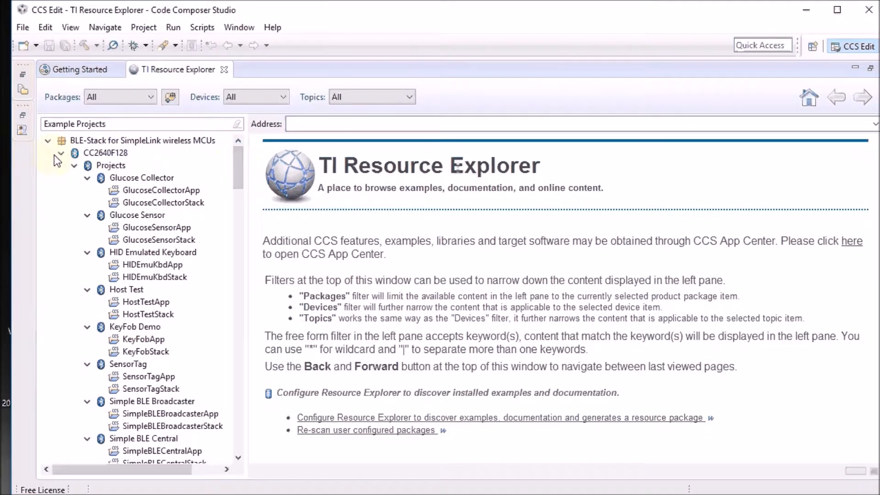
pyautogui.click(49, 141)
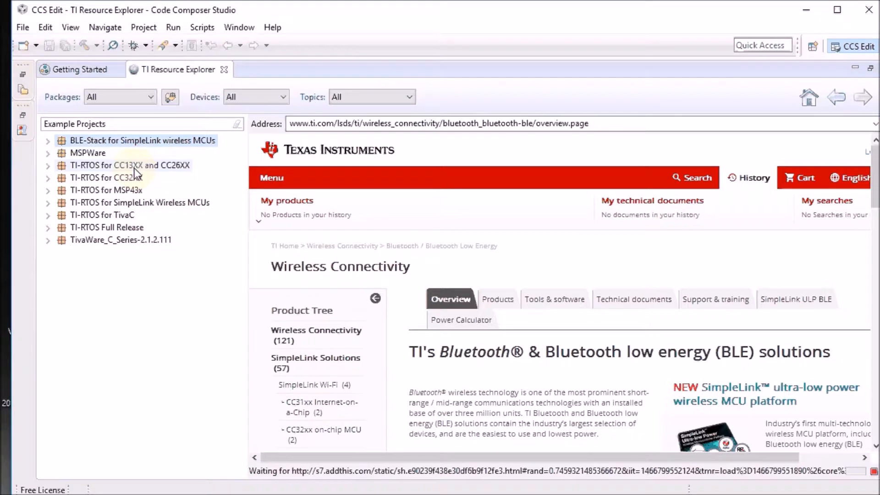
pyautogui.click(48, 165)
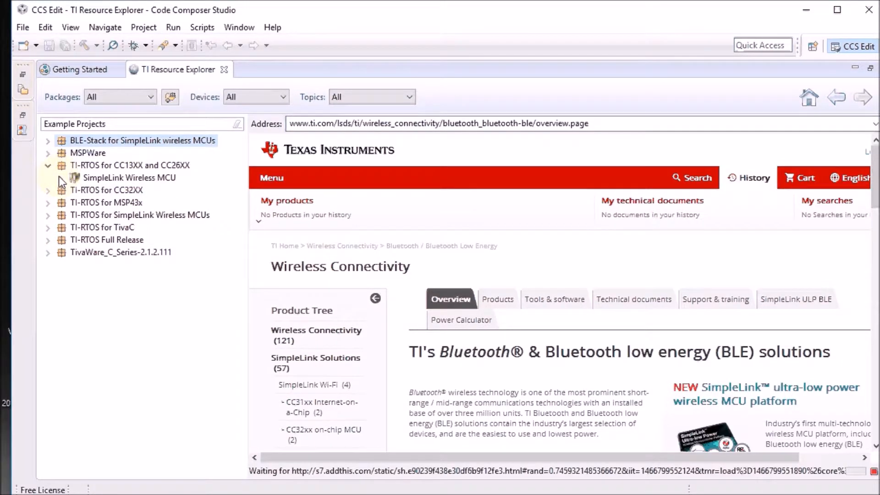
pyautogui.click(61, 178)
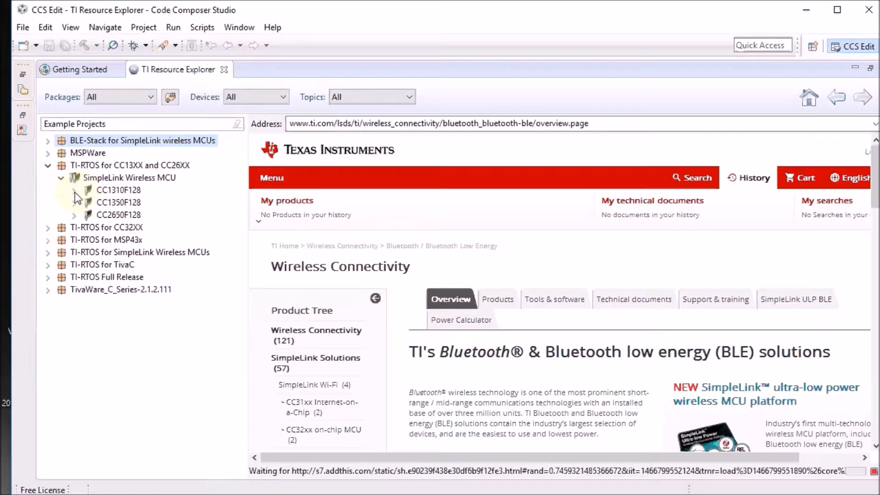
pyautogui.click(74, 191)
pyautogui.click(87, 215)
pyautogui.click(100, 227)
pyautogui.click(114, 240)
pyautogui.click(127, 290)
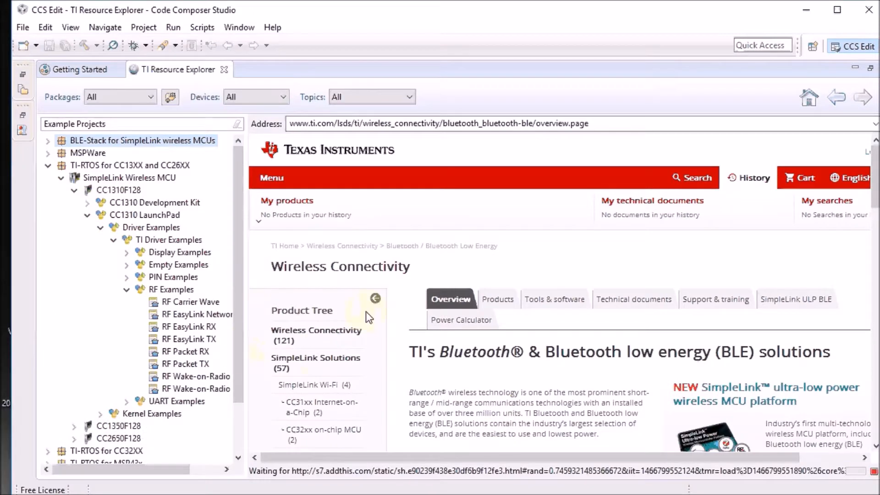
pyautogui.click(172, 367)
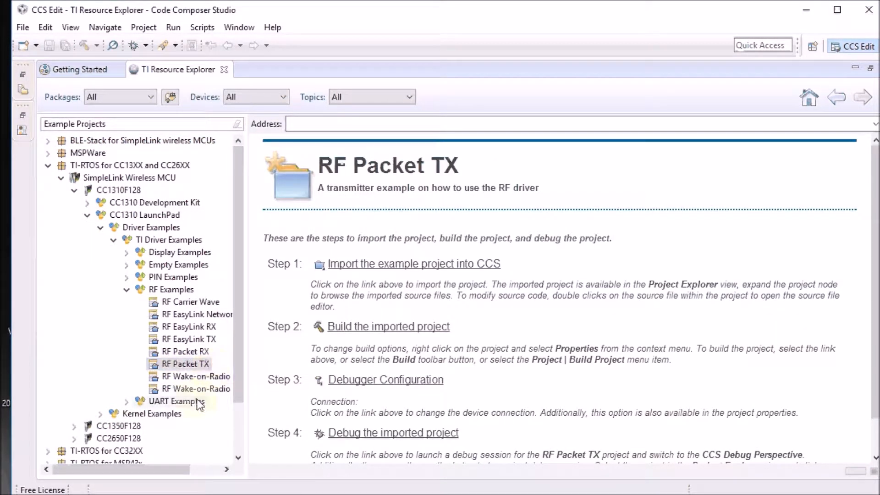
# Step: Import the RF Packet TX example project into CCS
pyautogui.click(401, 263)
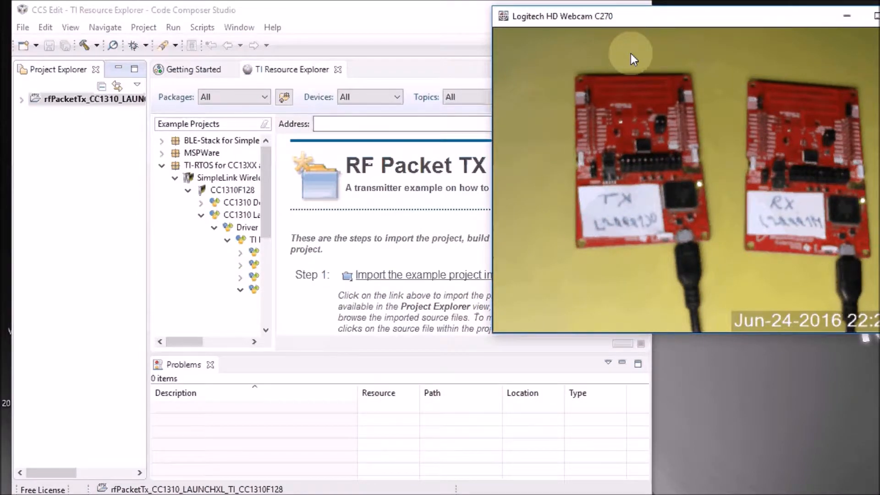
pyautogui.click(324, 10)
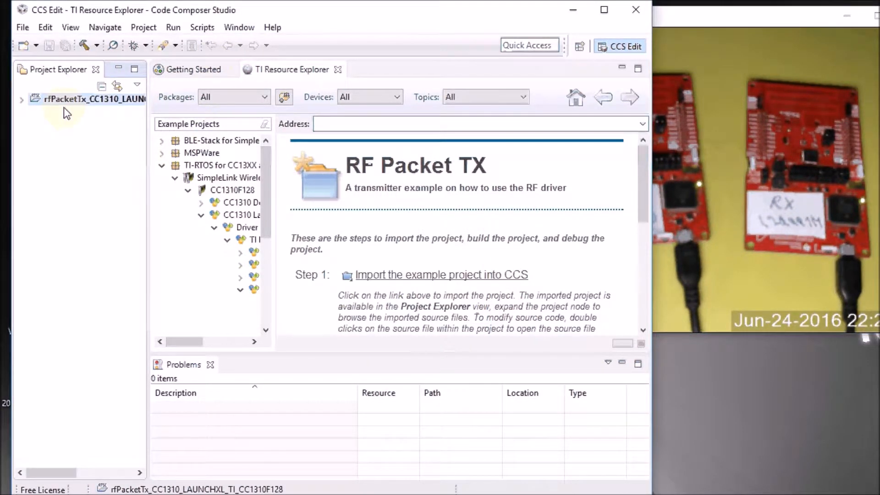
# Step: Expand the rfPacketTx project's targetConfigs folder and open the CC1310F128.ccxml target configuration
pyautogui.click(22, 100)
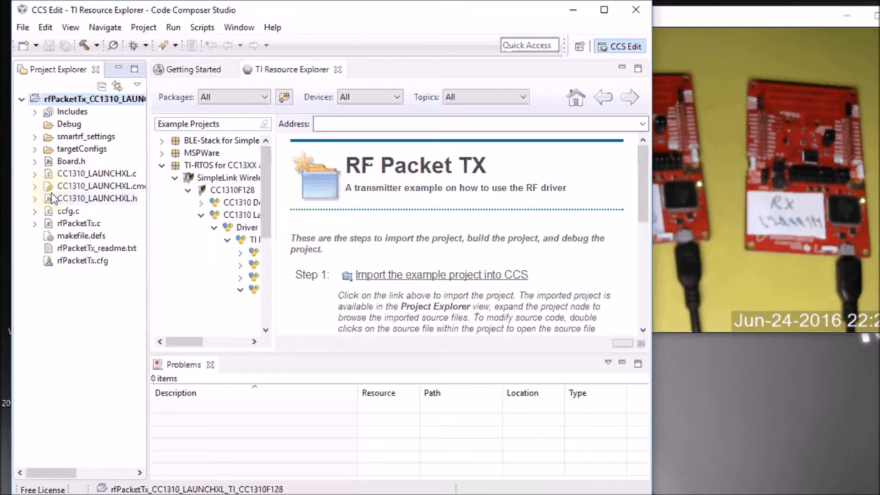
pyautogui.click(38, 149)
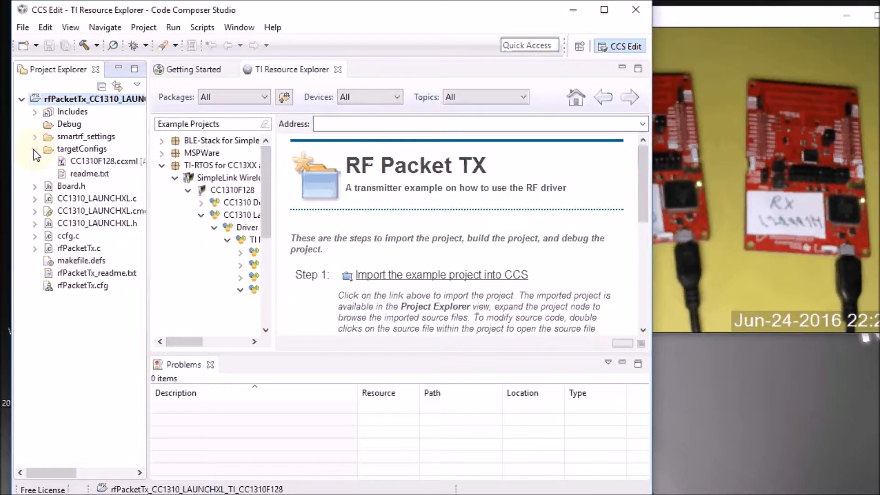
pyautogui.click(79, 161)
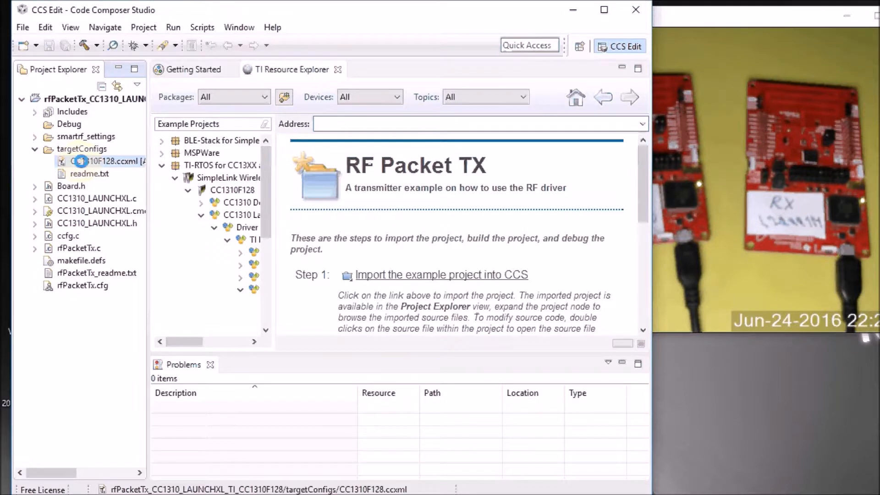
pyautogui.doubleClick(79, 161)
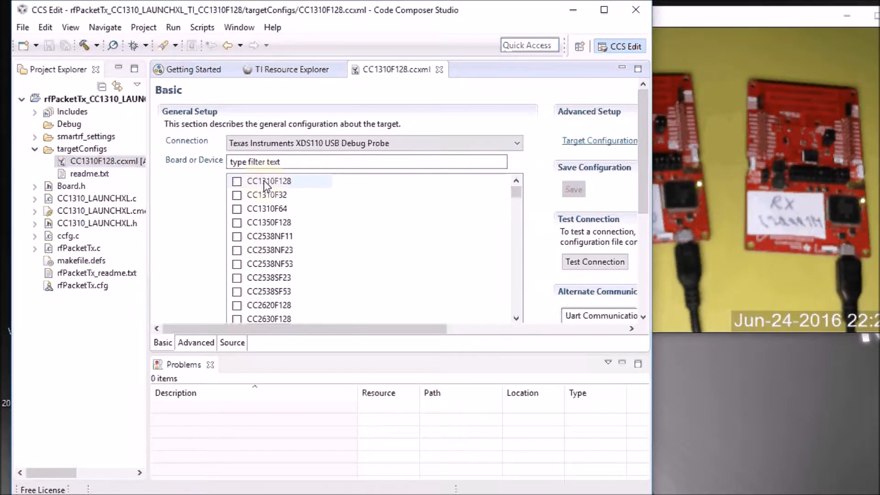
# Step: Open the advanced target configuration and set the XDS110 connection's debug probe selection to Select by serial number
pyautogui.click(263, 180)
pyautogui.click(596, 141)
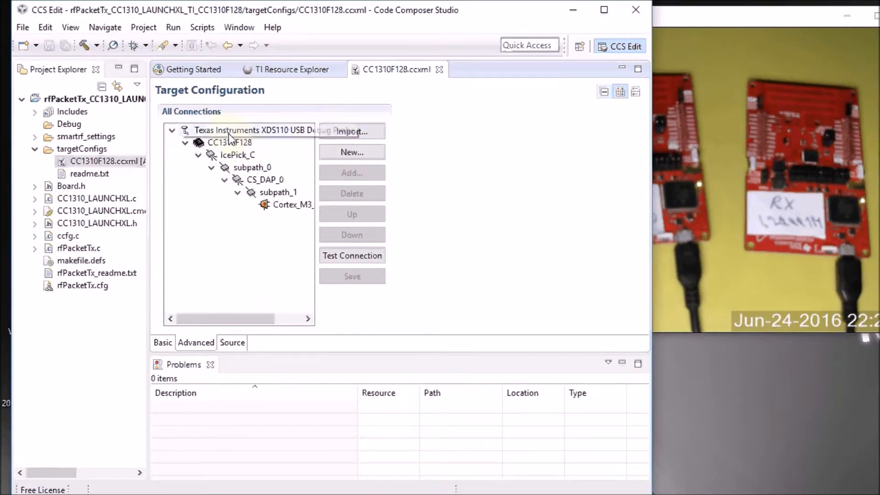
pyautogui.click(229, 133)
pyautogui.click(573, 164)
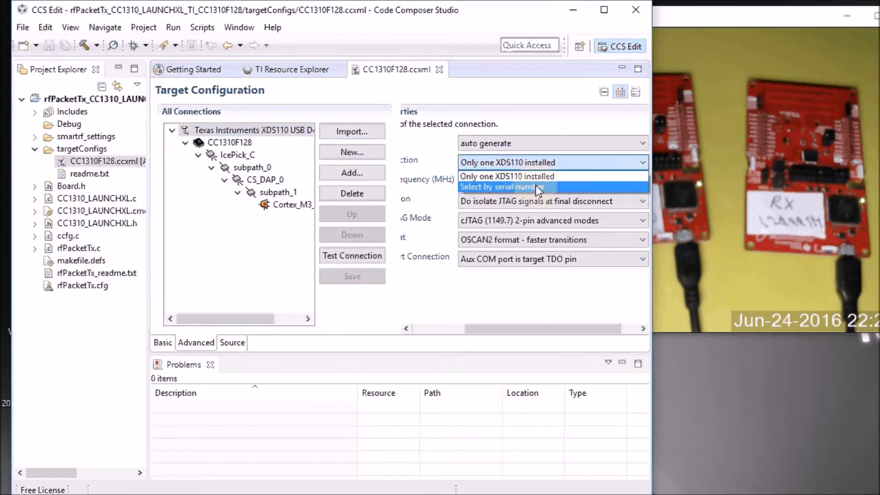
pyautogui.click(535, 185)
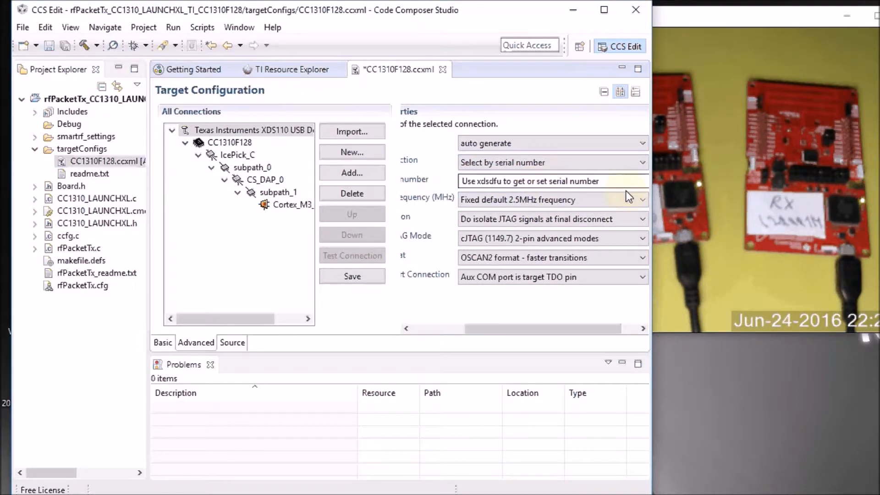
# Step: Enter the TX probe serial number L20001JO and save the target configuration
pyautogui.click(620, 184)
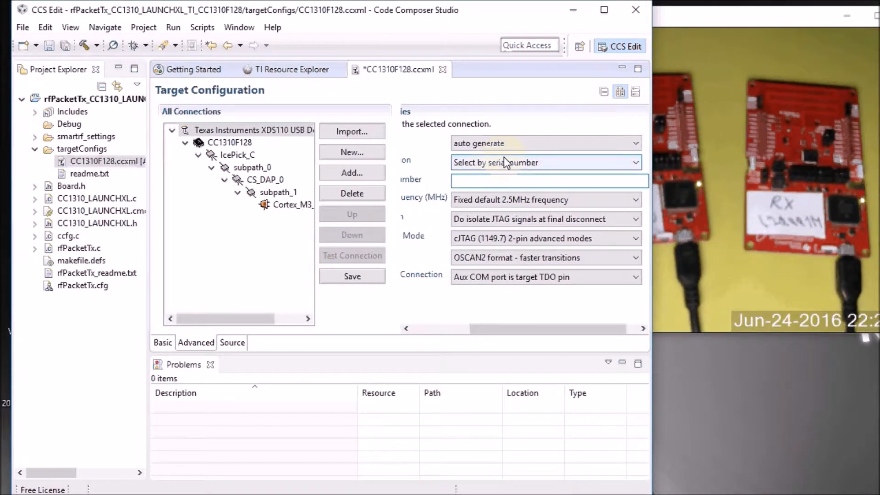
pyautogui.write('L20001JO')
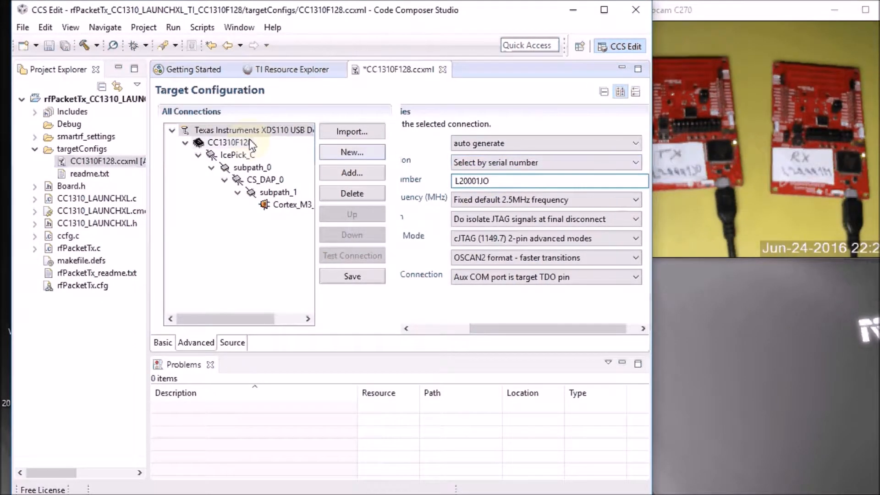
pyautogui.click(367, 277)
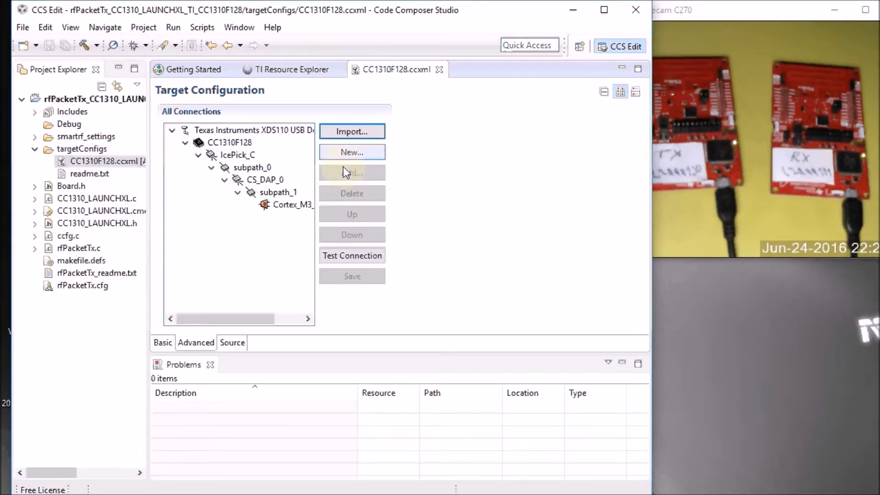
# Step: Test the connection to the TX LaunchPad's XDS110 probe and close the test output
pyautogui.click(339, 255)
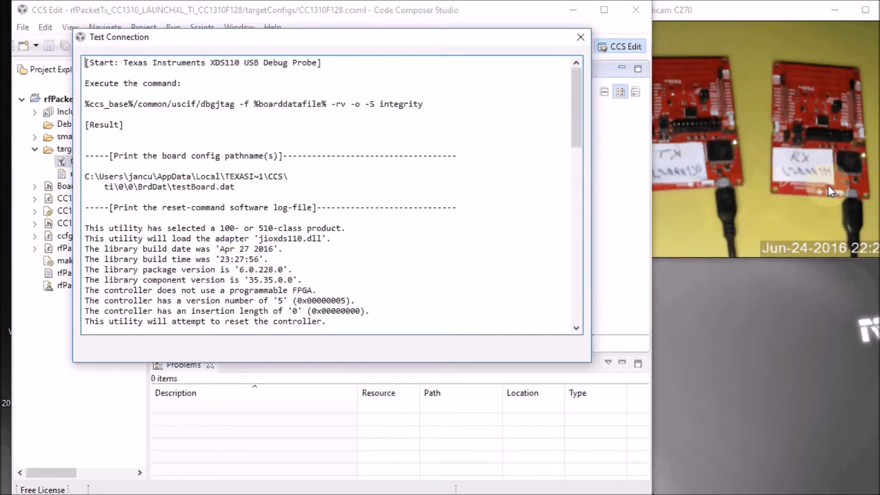
pyautogui.click(581, 37)
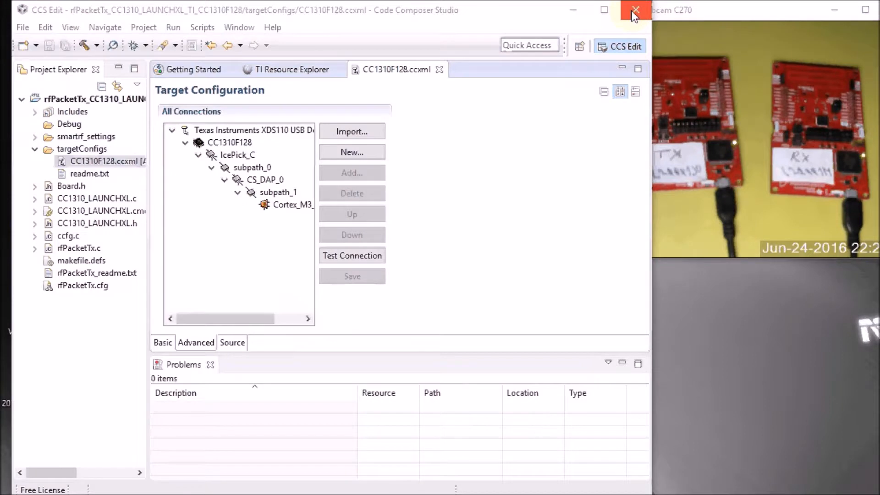
# Step: Launch a second CCS instance using a new workspace folder named workspace_v6_rx in the user folder
pyautogui.click(635, 10)
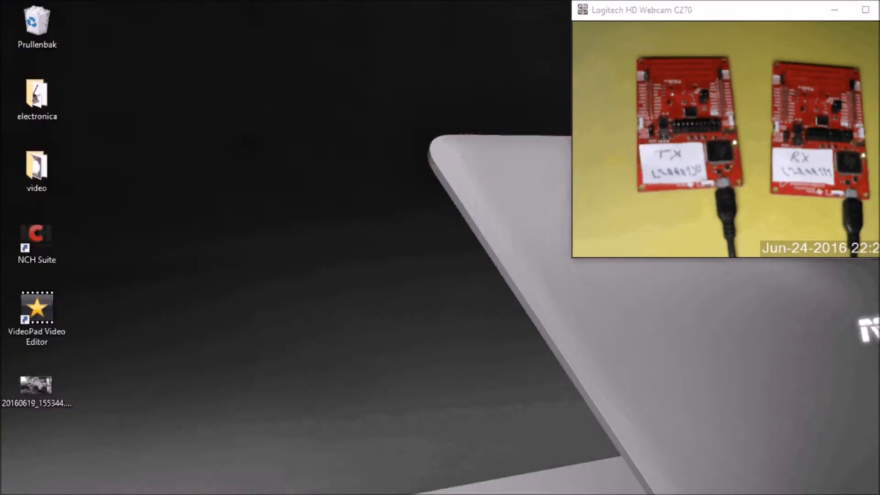
pyautogui.press('super')
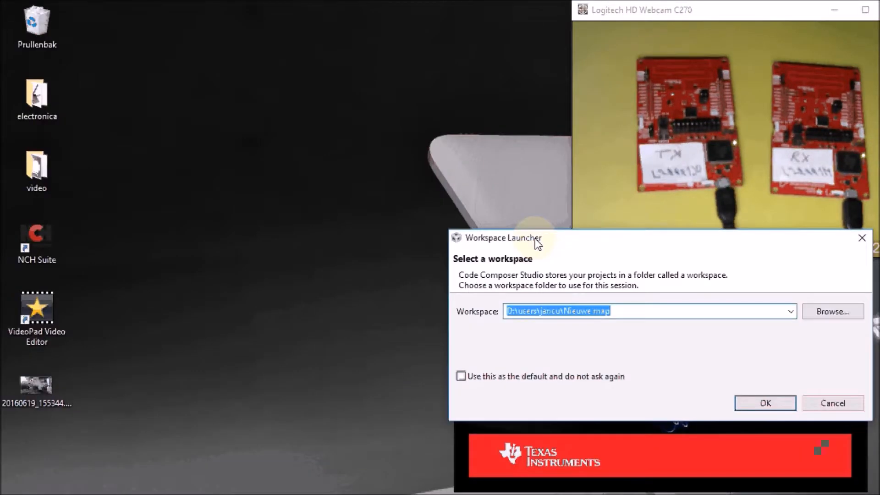
pyautogui.moveTo(535, 238); pyautogui.dragTo(301, 54)
pyautogui.click(346, 128)
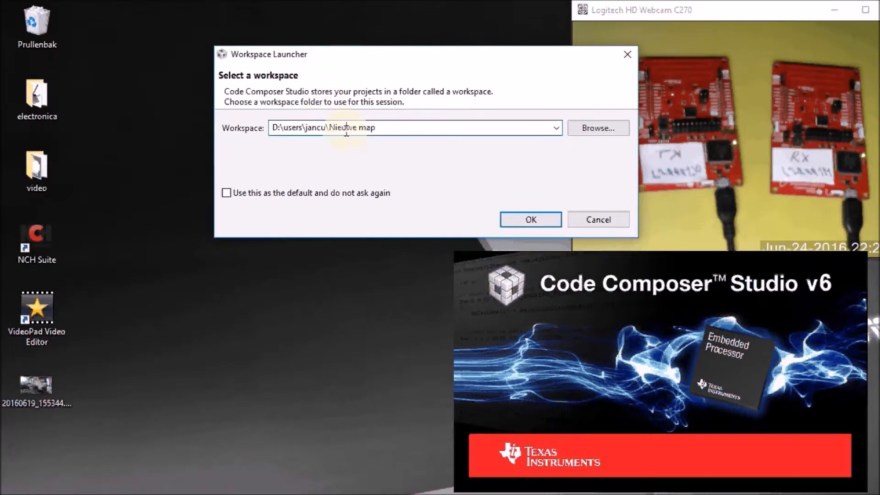
pyautogui.click(603, 132)
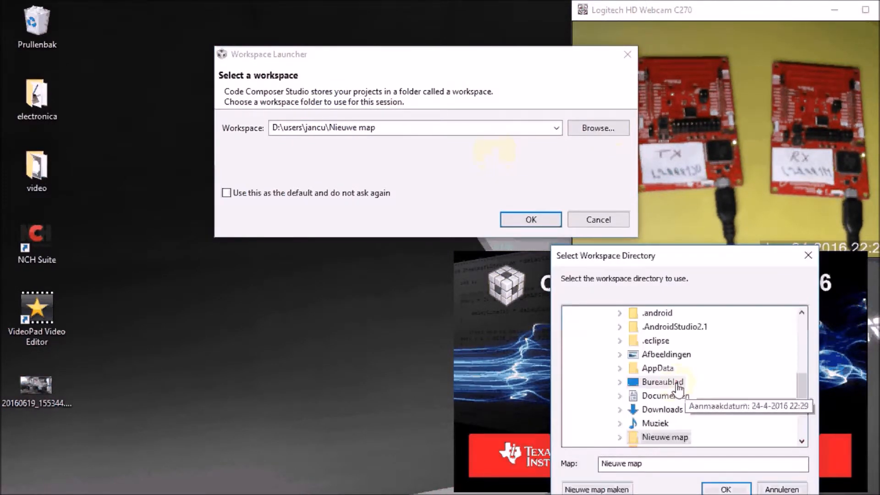
pyautogui.moveTo(801, 384)
pyautogui.mouseDown()
pyautogui.moveTo(796, 375)
pyautogui.moveTo(796, 387)
pyautogui.mouseUp()
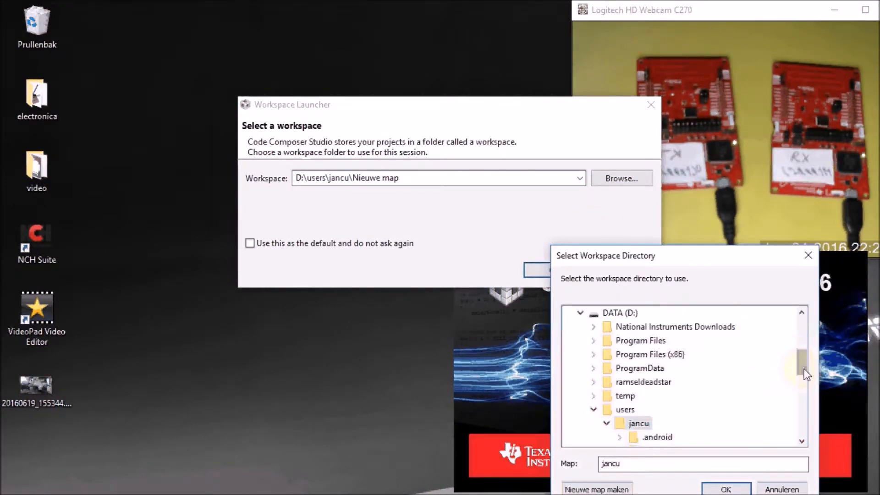
pyautogui.moveTo(804, 369); pyautogui.dragTo(804, 393)
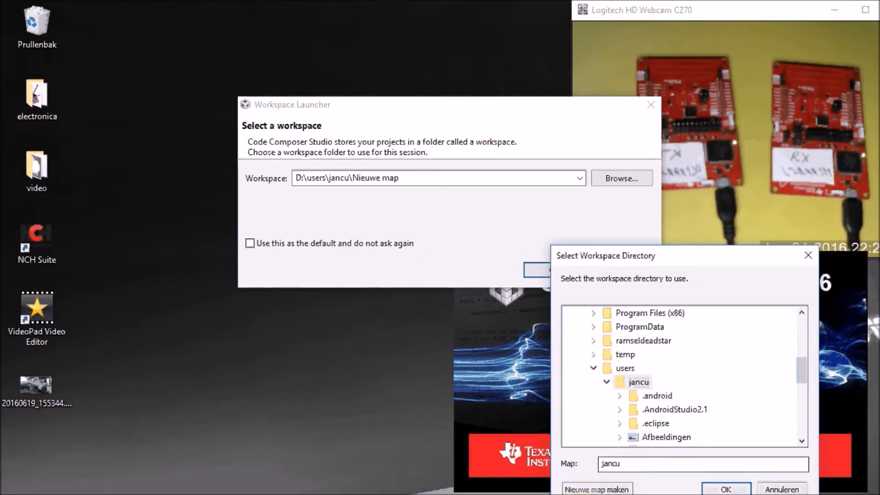
pyautogui.click(597, 489)
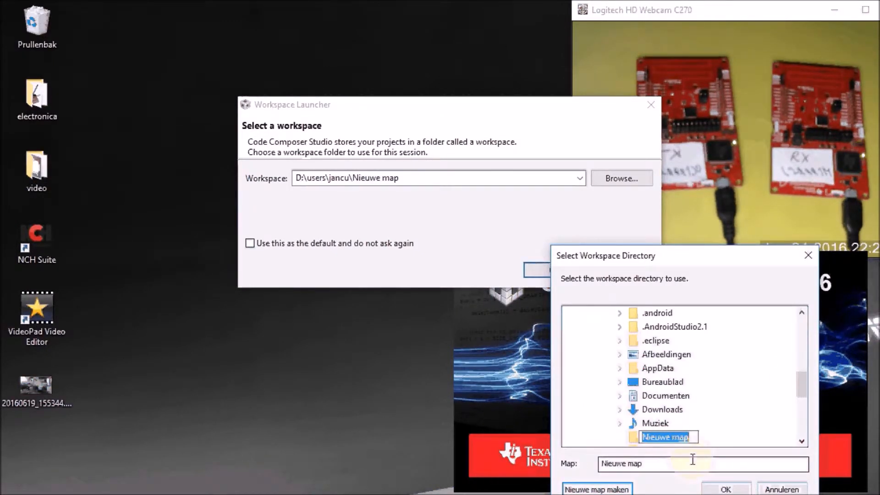
pyautogui.write('workspace_v6_rx')
pyautogui.press('Return')
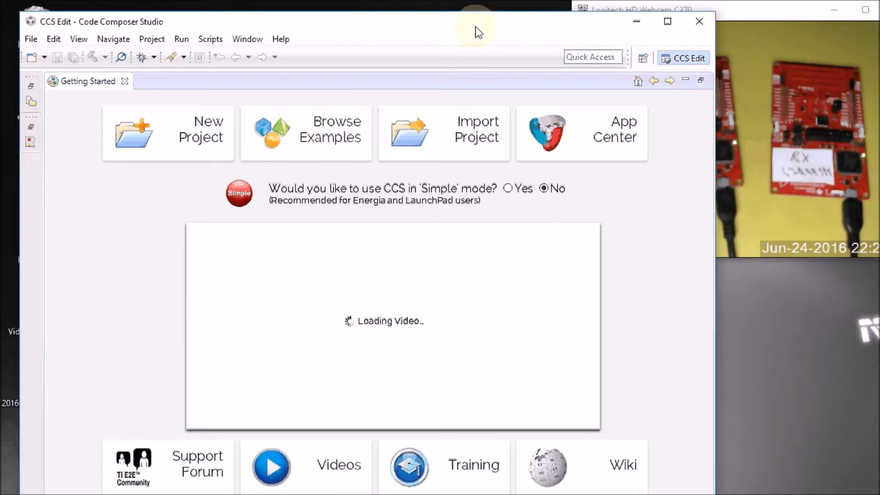
# Step: Browse examples and select TI-RTOS for CC13XX > CC1310 LaunchPad > TI Driver Examples > RF Examples > RF Packet RX
pyautogui.click(293, 114)
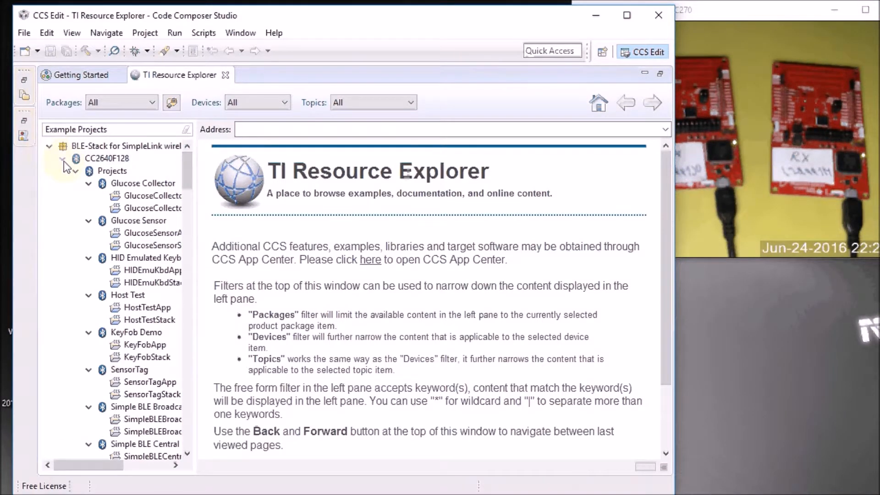
pyautogui.click(63, 159)
pyautogui.click(49, 170)
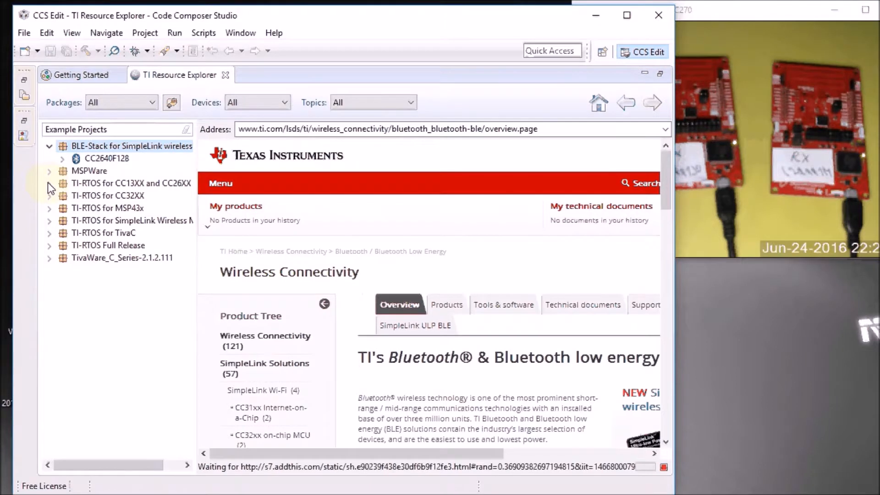
pyautogui.click(49, 182)
pyautogui.click(62, 196)
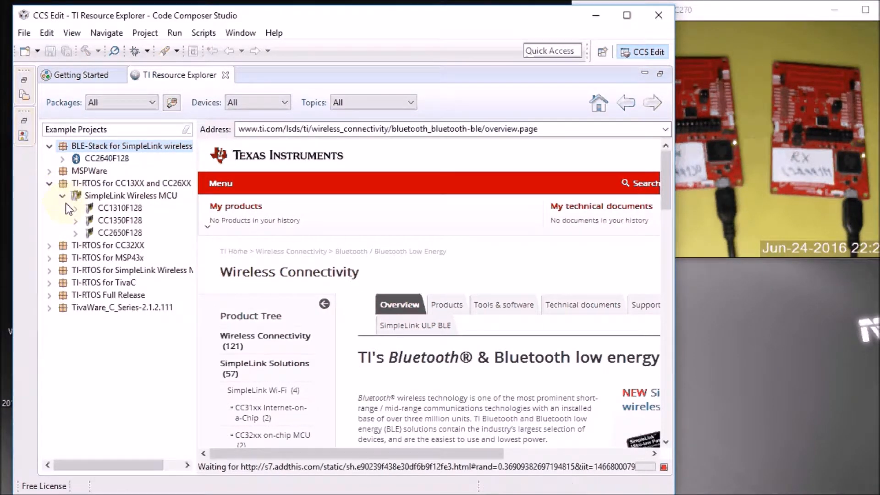
pyautogui.click(74, 208)
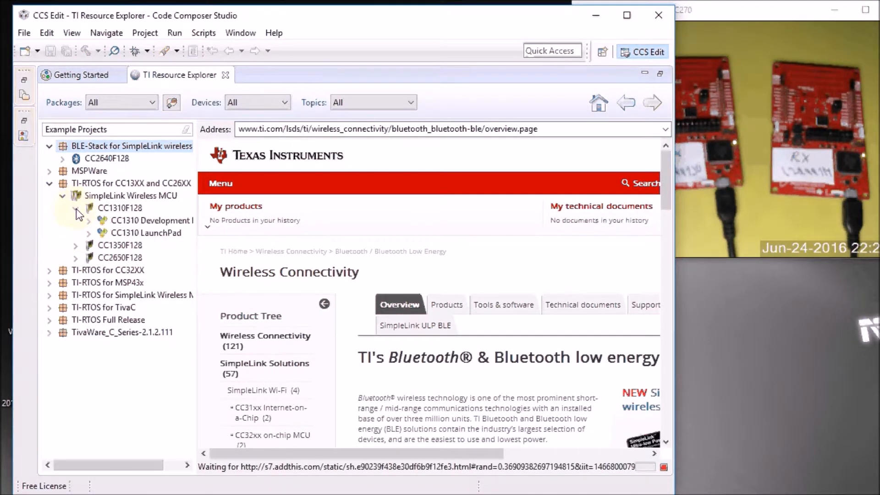
pyautogui.click(89, 234)
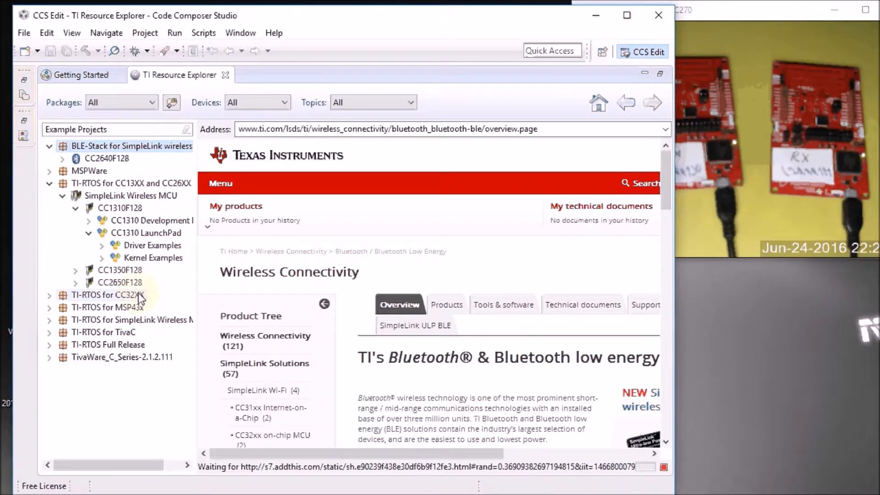
pyautogui.click(101, 246)
pyautogui.click(115, 259)
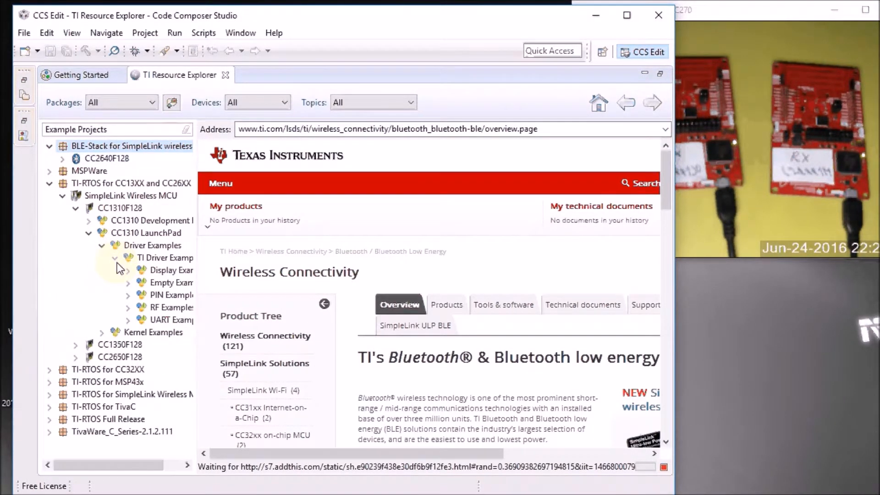
pyautogui.click(128, 307)
pyautogui.moveTo(197, 352); pyautogui.dragTo(265, 355)
pyautogui.click(187, 369)
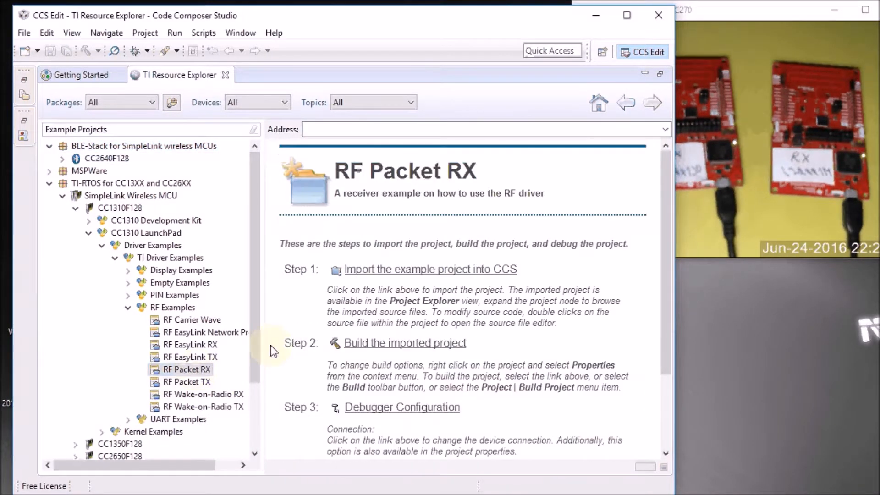
# Step: Import the RF Packet RX example and open its targetConfigs CC1310F128.ccxml target configuration
pyautogui.click(395, 271)
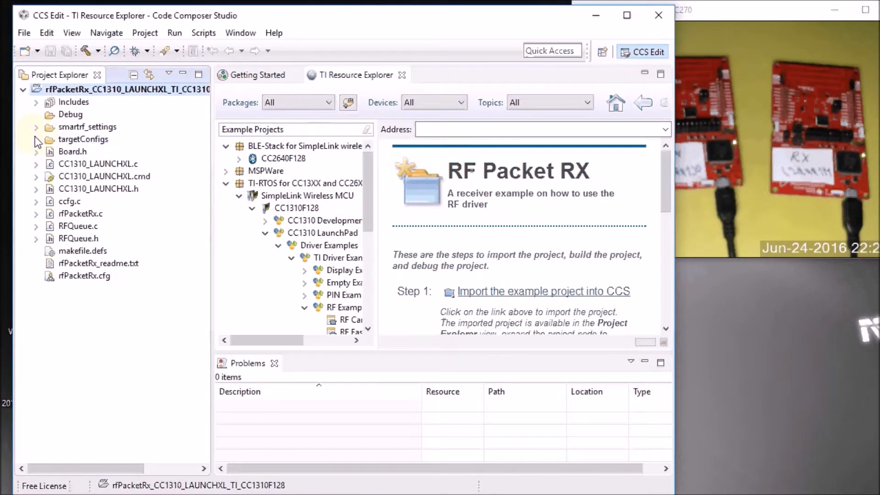
pyautogui.click(36, 140)
pyautogui.doubleClick(91, 151)
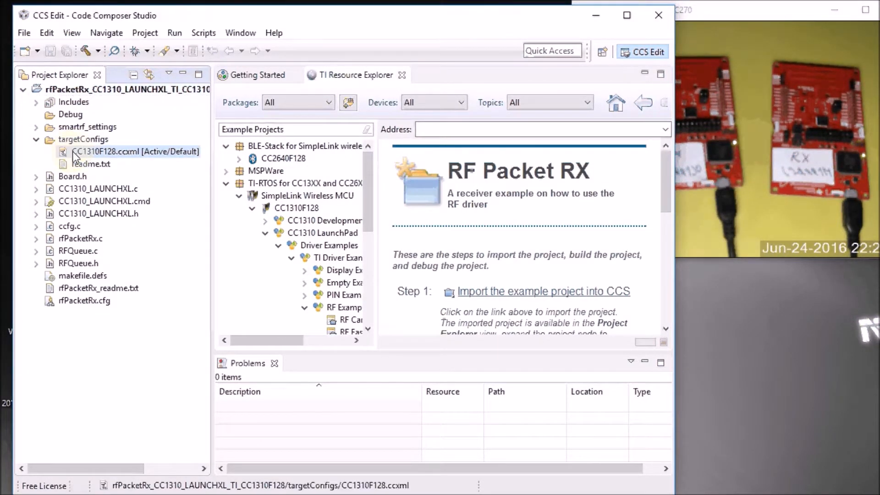
# Step: In the advanced RX target configuration, select the XDS110 probe by serial number L200001M and save
pyautogui.click(646, 150)
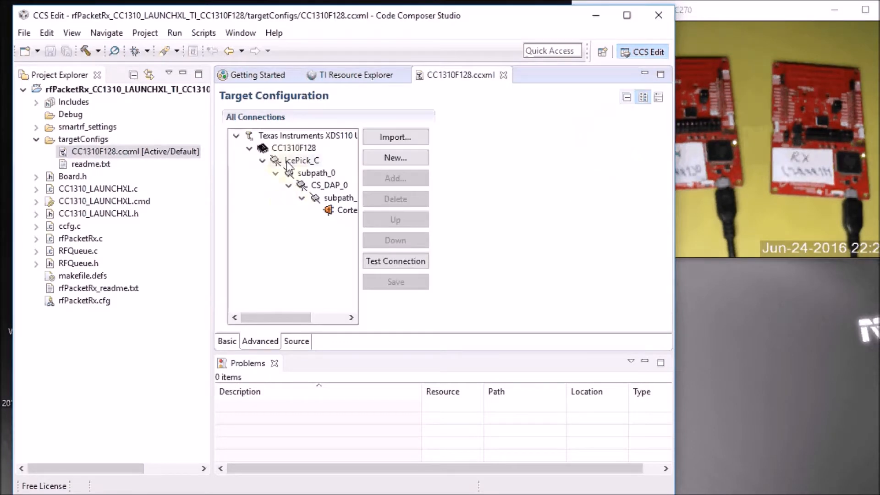
pyautogui.click(357, 145)
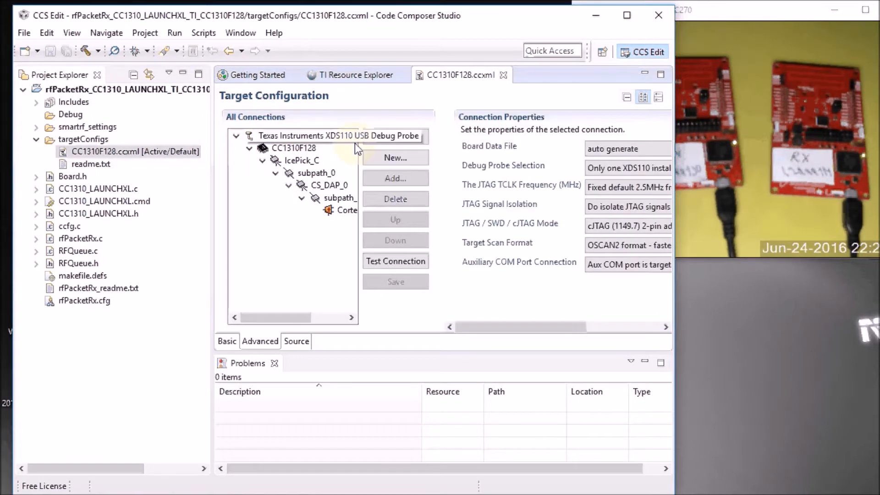
pyautogui.click(617, 169)
pyautogui.click(534, 192)
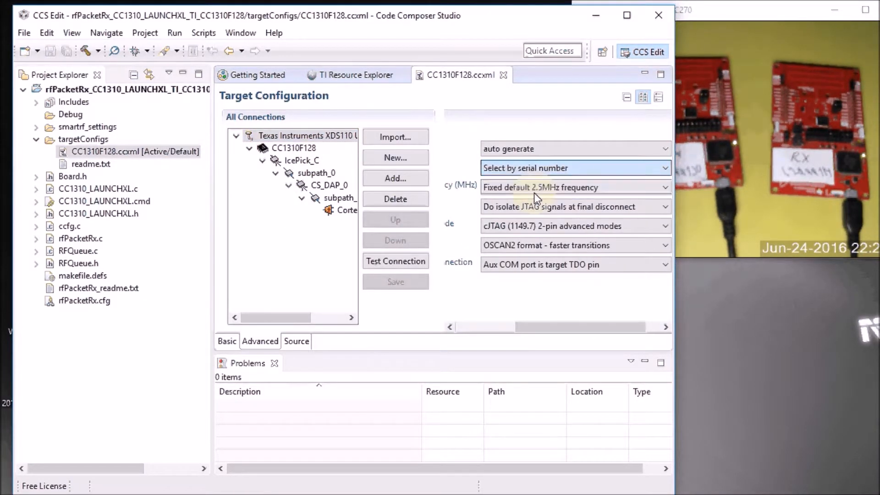
pyautogui.write('L200001M')
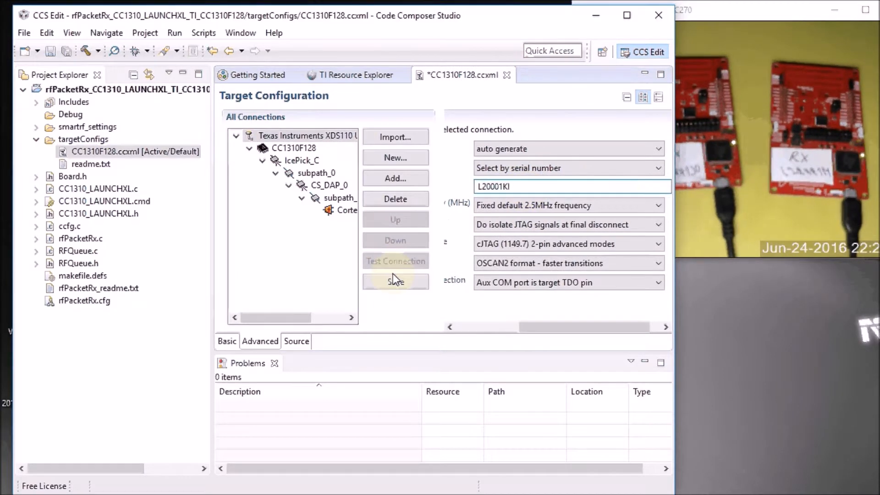
pyautogui.click(394, 278)
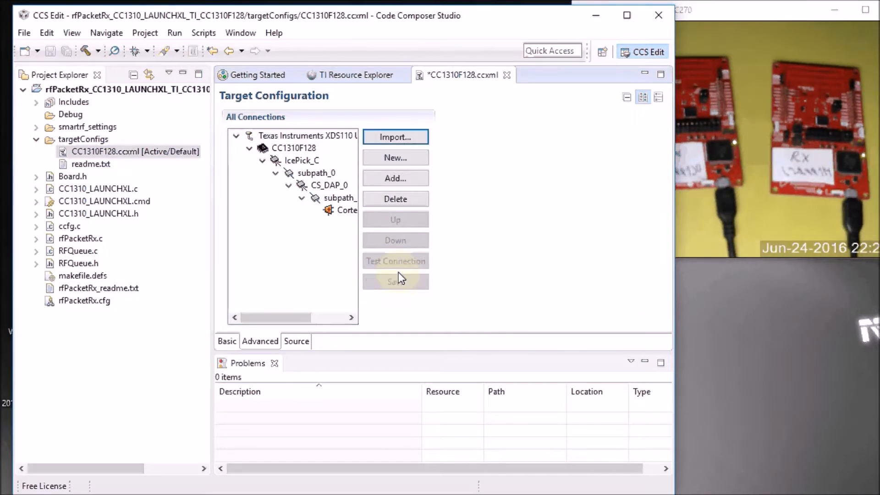
# Step: Test the connection to the RX LaunchPad's XDS110 probe
pyautogui.click(401, 262)
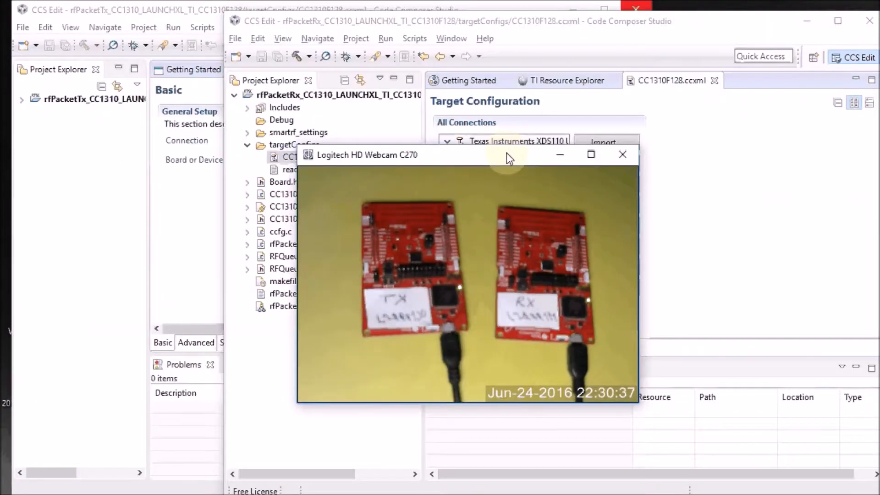
pyautogui.moveTo(506, 130); pyautogui.dragTo(389, 133)
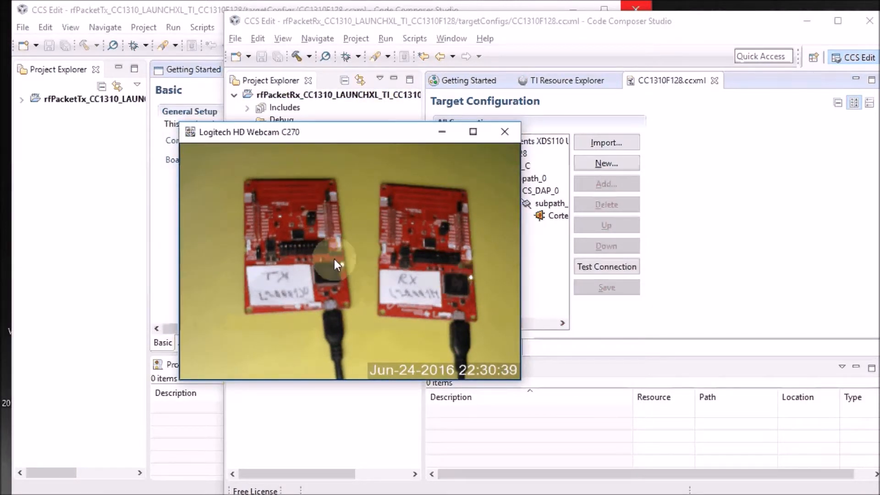
# Step: Switch back to the TX workspace's CCS window and test its target connection again
pyautogui.moveTo(358, 133); pyautogui.dragTo(666, 128)
pyautogui.click(92, 10)
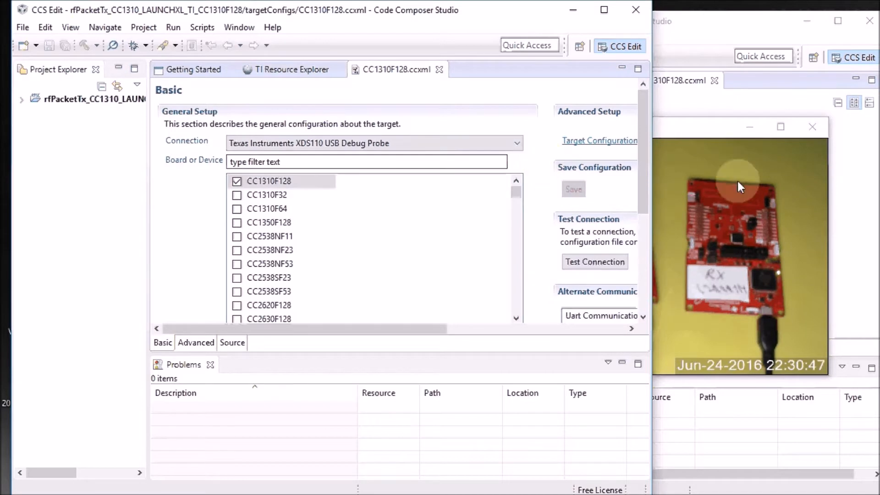
pyautogui.moveTo(705, 127); pyautogui.dragTo(774, 134)
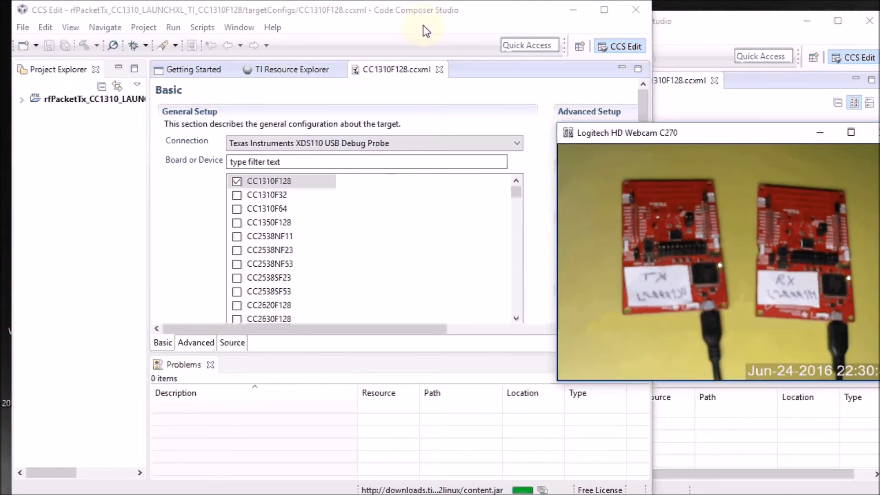
pyautogui.click(375, 12)
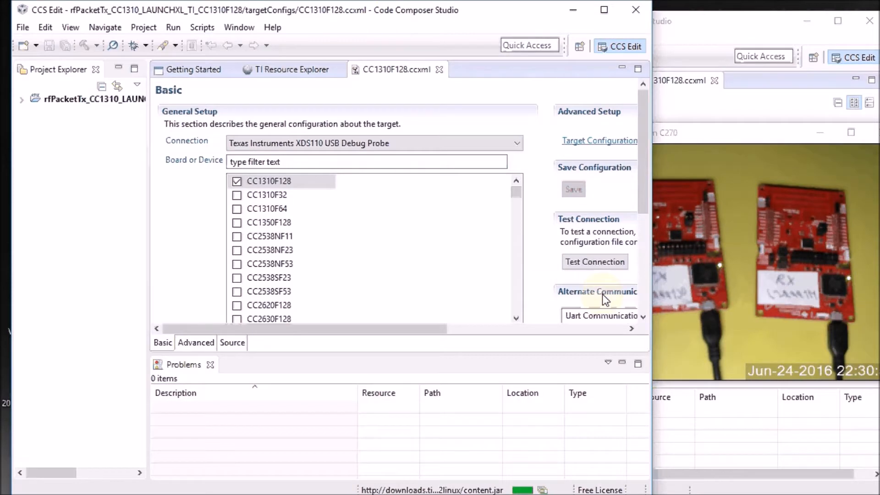
pyautogui.click(590, 263)
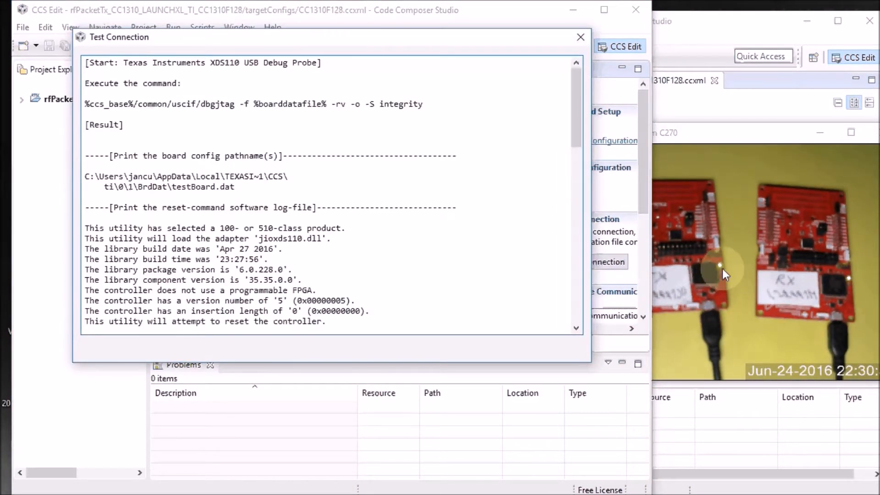
# Step: Bring the RX workspace's window forward and test its XDS110 target connection again
pyautogui.click(580, 37)
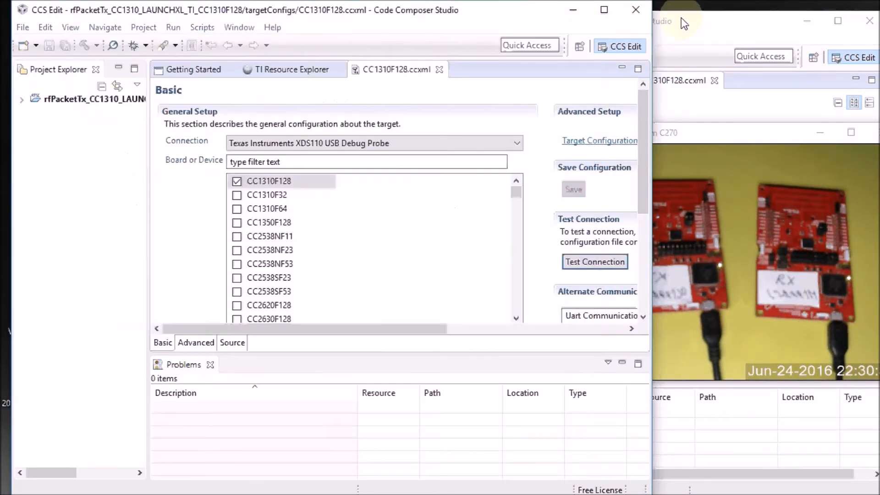
pyautogui.click(680, 18)
pyautogui.moveTo(678, 18); pyautogui.dragTo(386, 9)
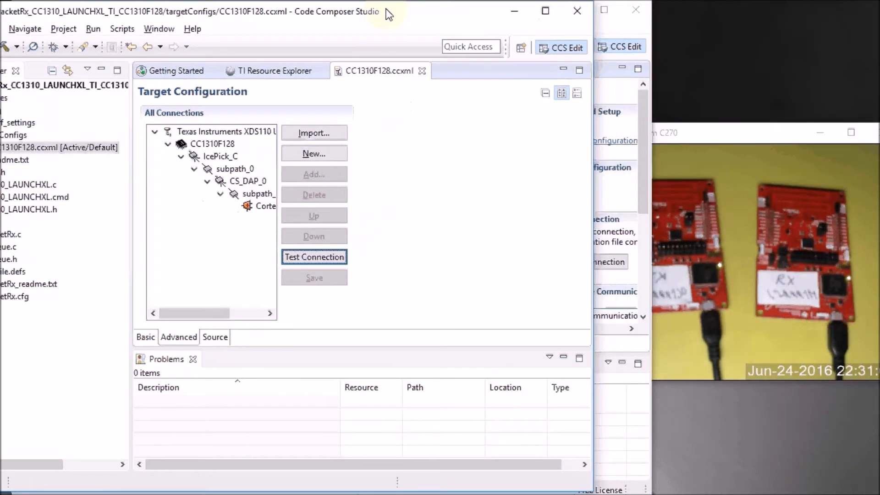
pyautogui.click(684, 145)
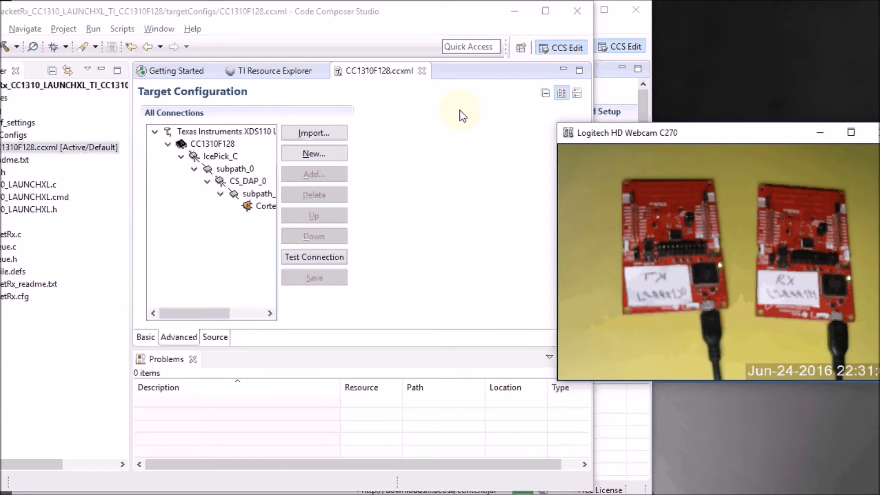
pyautogui.click(310, 255)
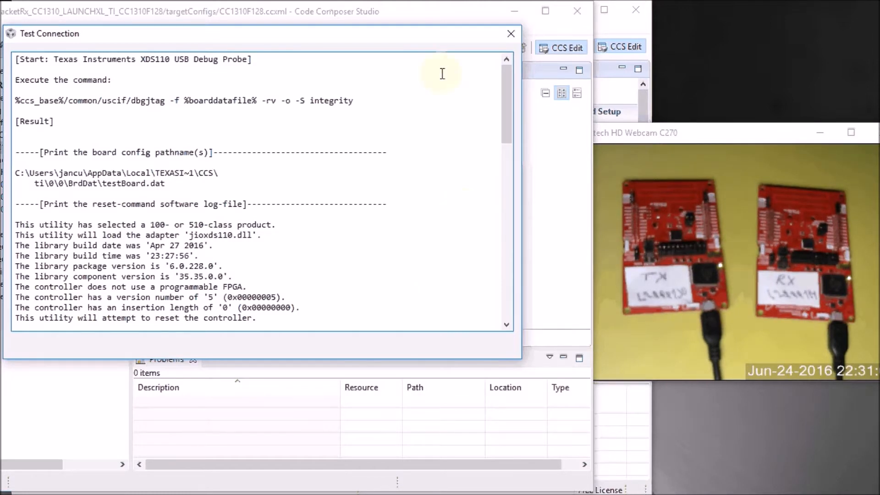
pyautogui.click(510, 35)
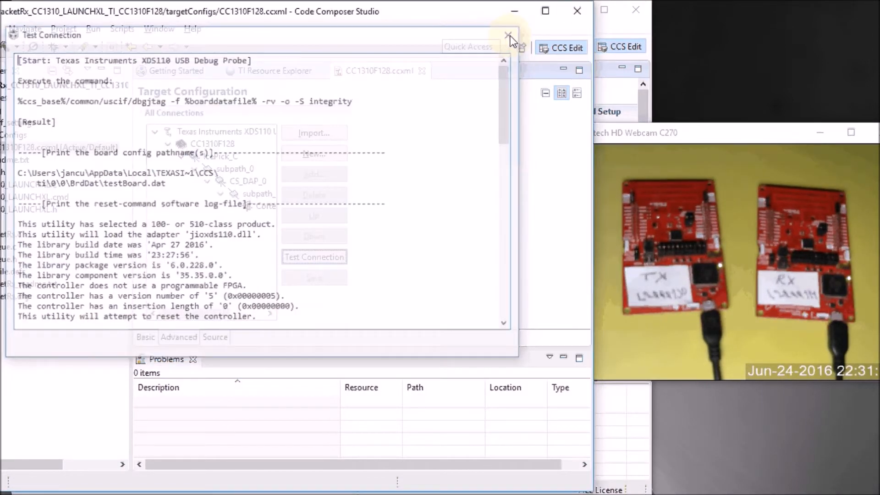
# Step: Select the rfPacketTx project in the TX workspace and launch a debug session on the TX LaunchPad
pyautogui.hotkey('alt', 'Tab')
pyautogui.click(82, 98)
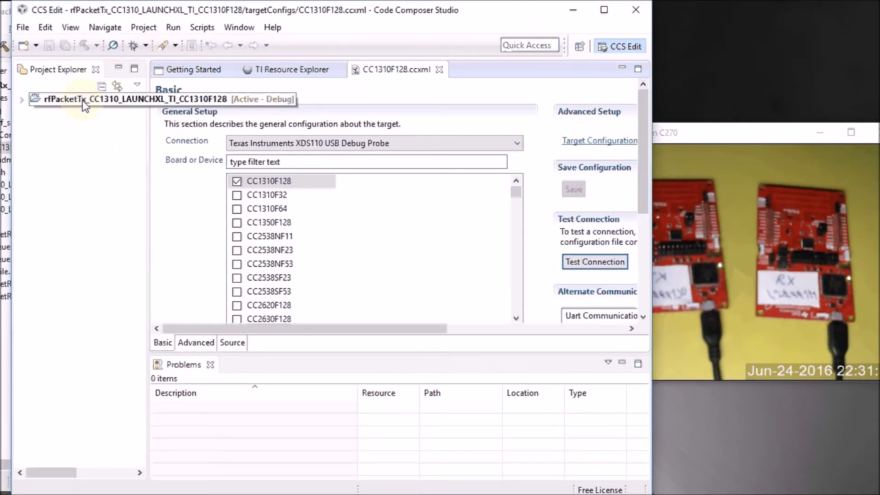
pyautogui.click(134, 46)
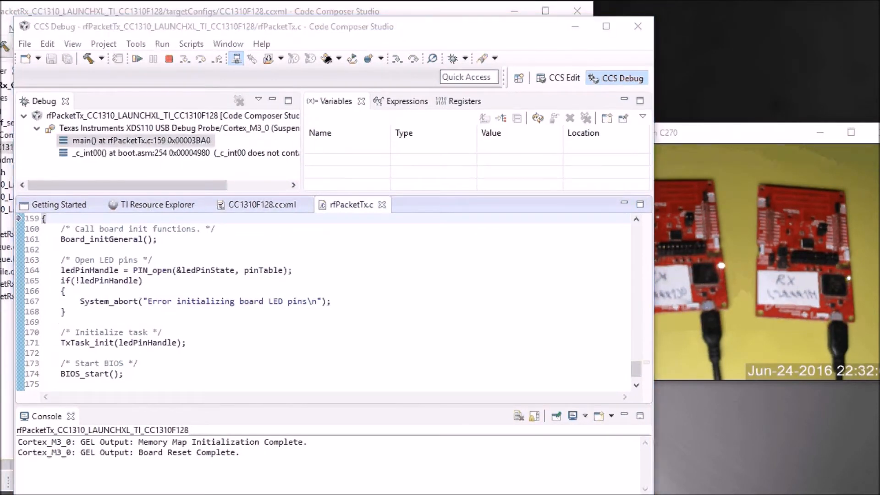
# Step: Select the rfPacketRx project in the RX workspace and launch its debug session on the RX LaunchPad
pyautogui.hotkey('alt', 'Tab')
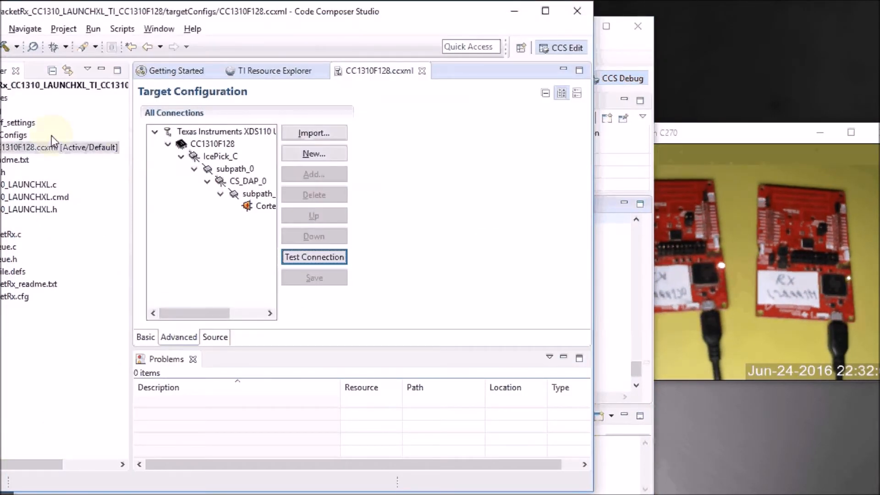
pyautogui.click(52, 86)
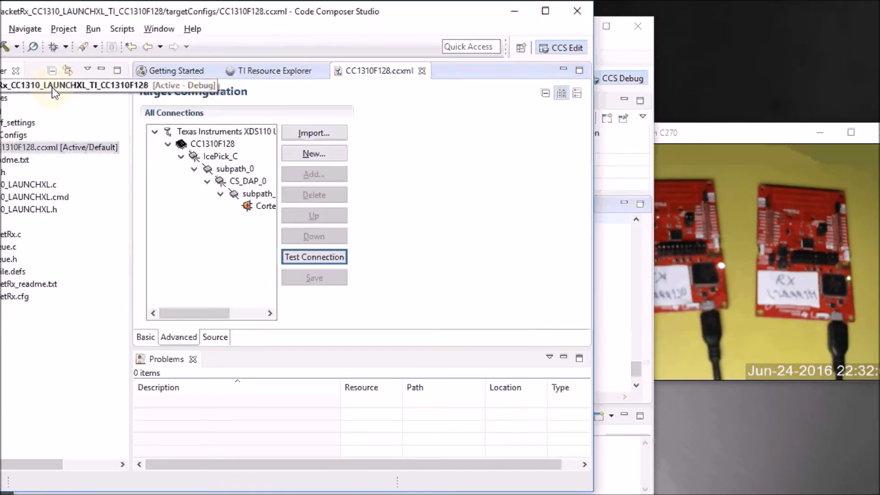
pyautogui.click(58, 48)
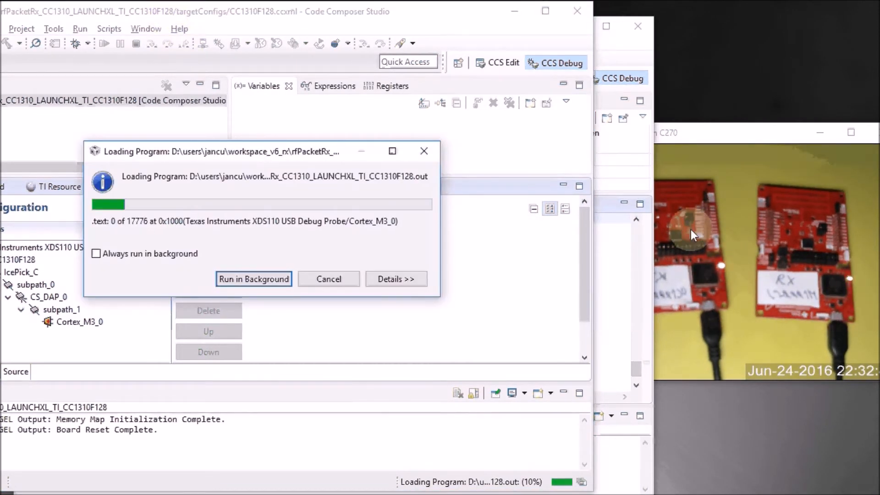
pyautogui.moveTo(223, 16); pyautogui.dragTo(327, 232)
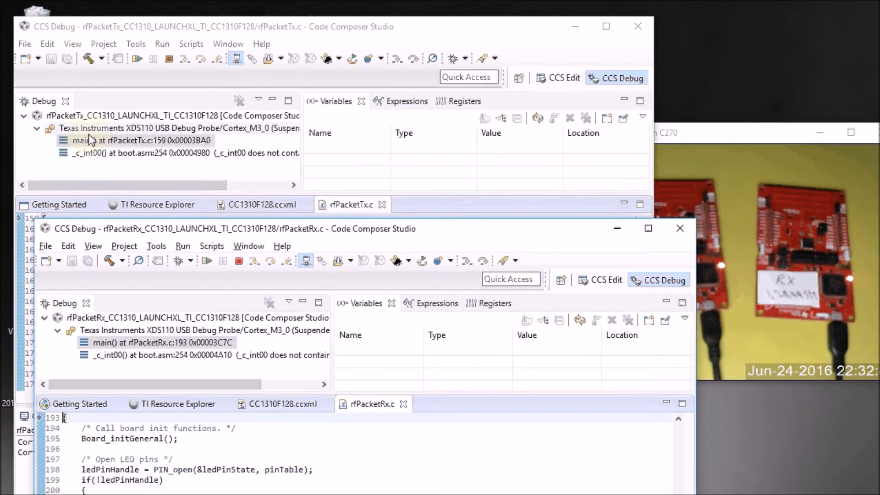